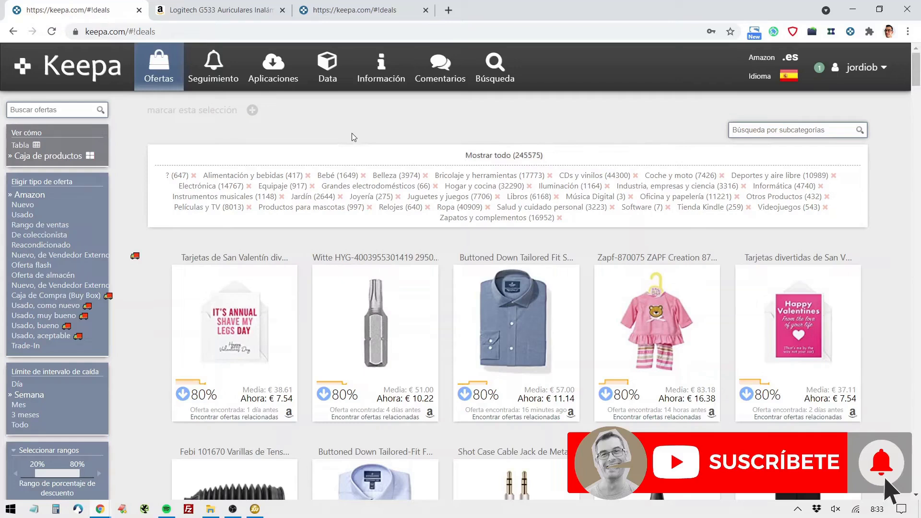
# - On the Logitech headset's Amazon page, review the Keepa price history chart and its legend entries
pyautogui.click(245, 10)
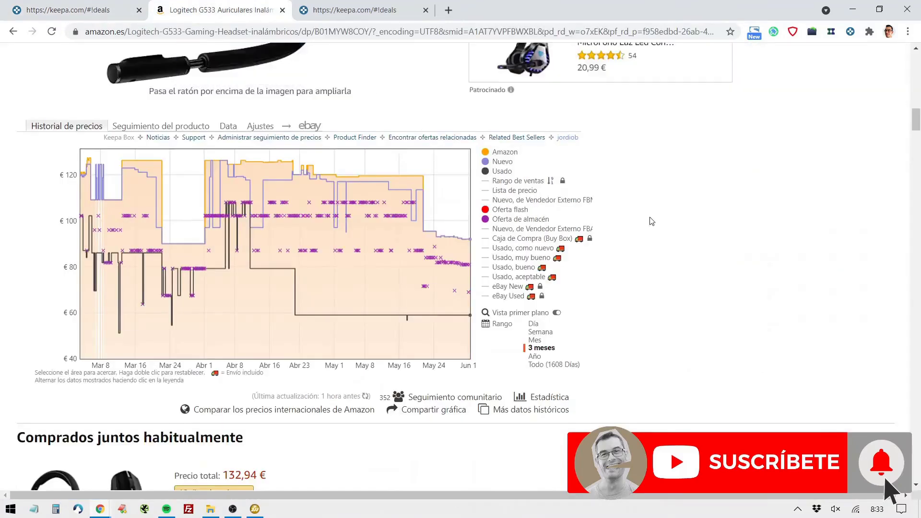
pyautogui.scroll(12, 651, 221)
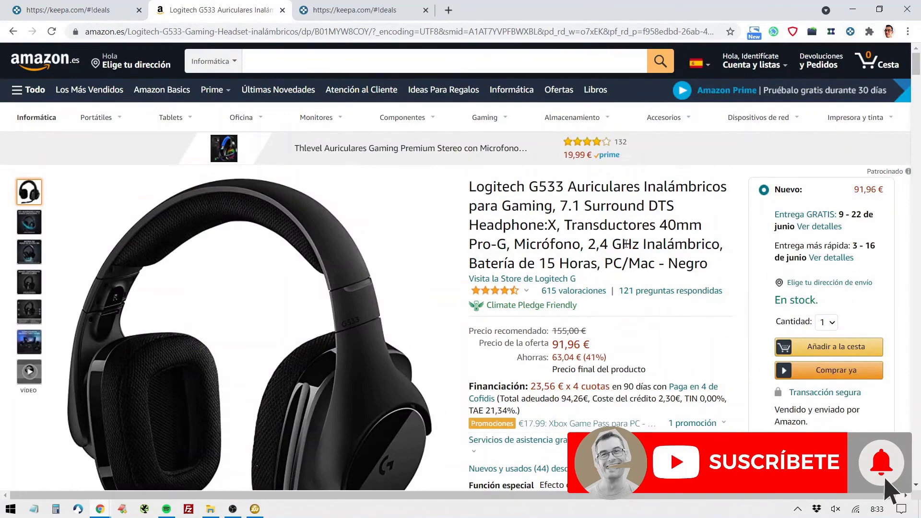
pyautogui.scroll(-10, 559, 235)
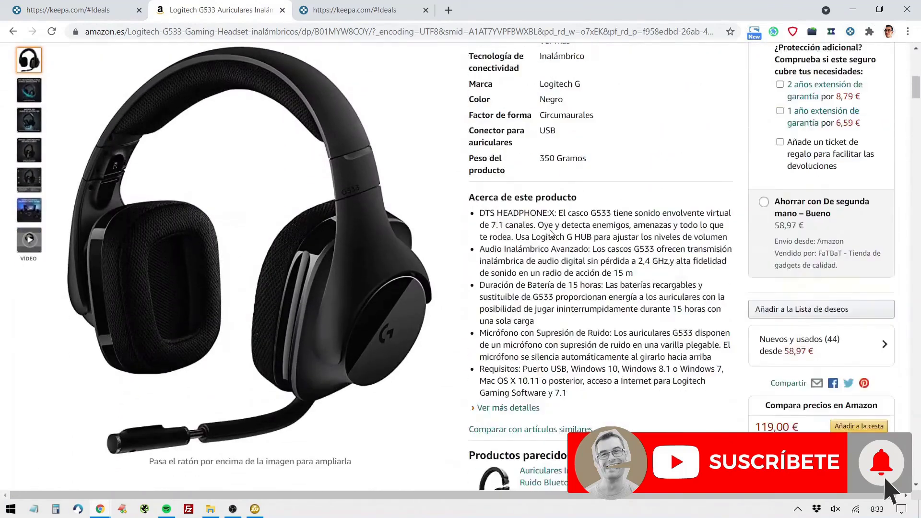
pyautogui.scroll(-1, 495, 259)
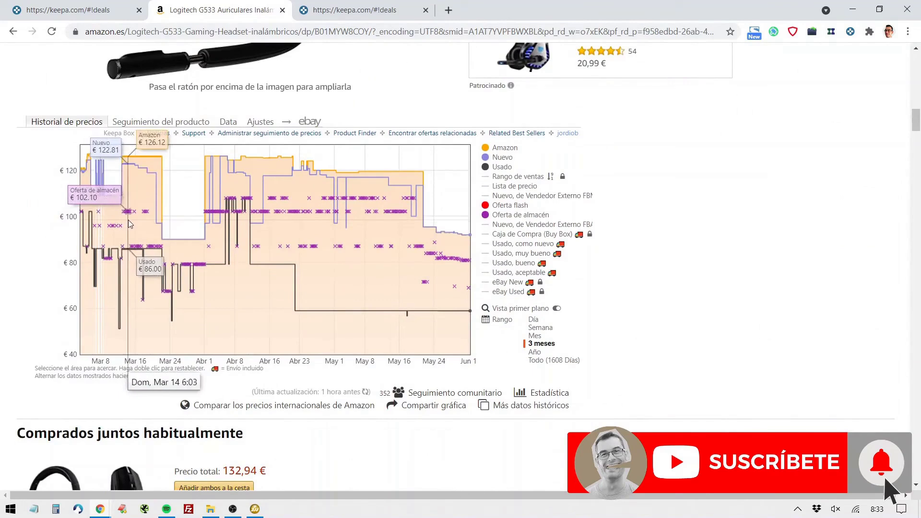
pyautogui.moveTo(516, 162)
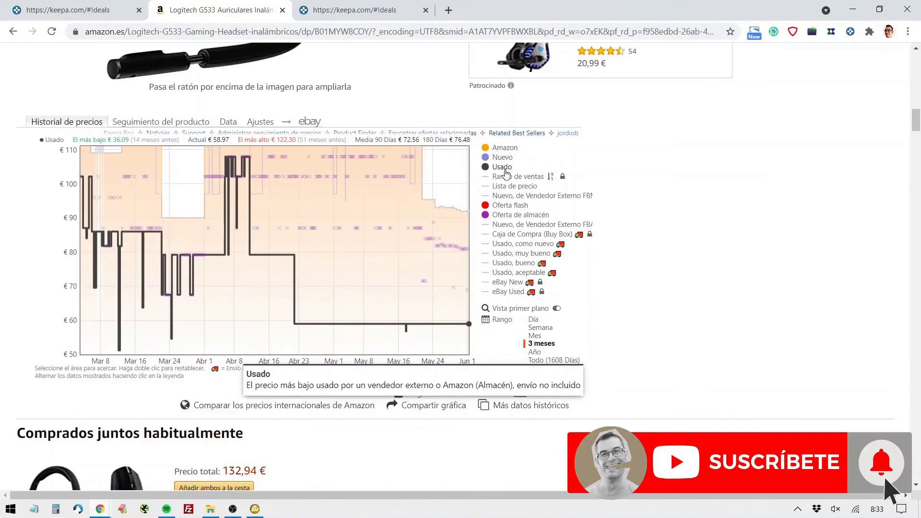
pyautogui.moveTo(507, 179)
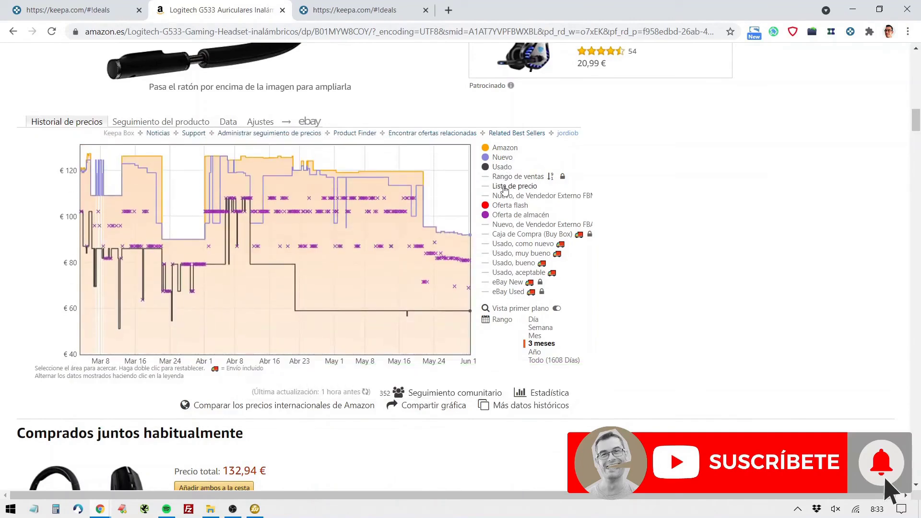
pyautogui.moveTo(505, 197)
pyautogui.scroll(1, 682, 274)
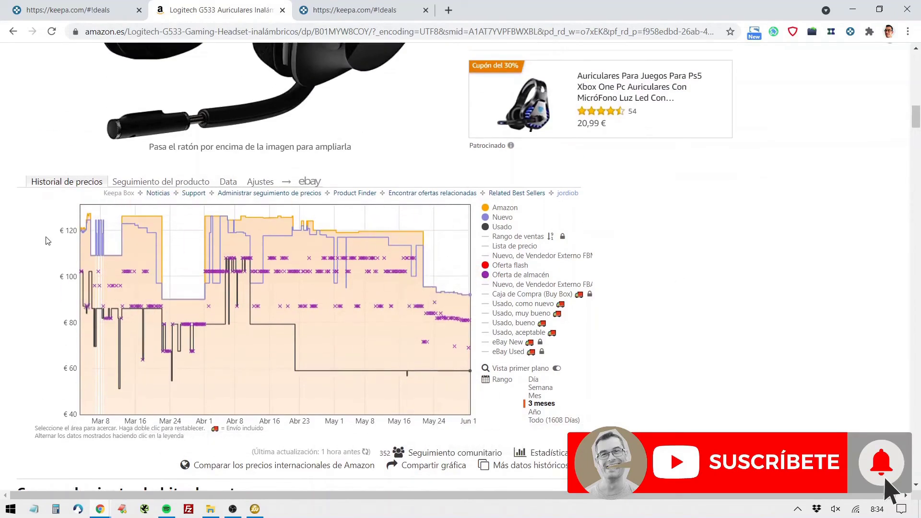
# - Open the Seguimiento del producto price-tracking form for the headset
pyautogui.click(142, 187)
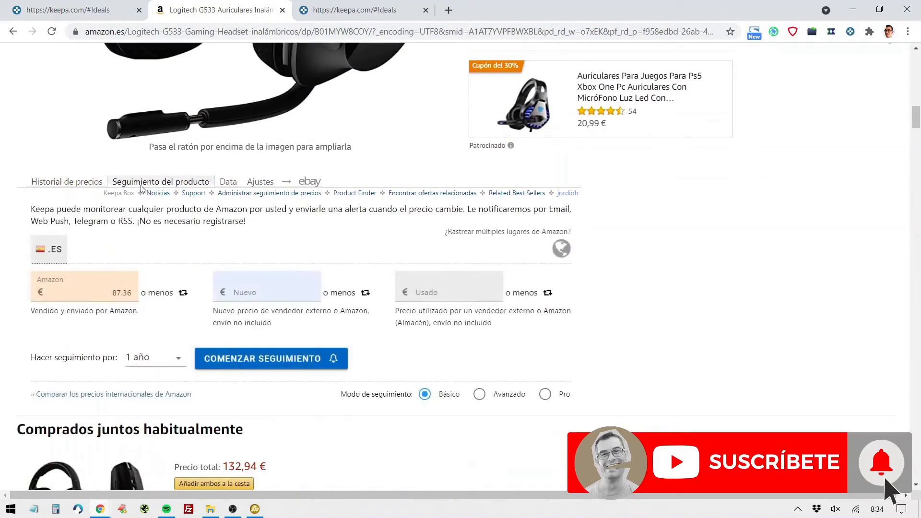
pyautogui.scroll(5, 110, 288)
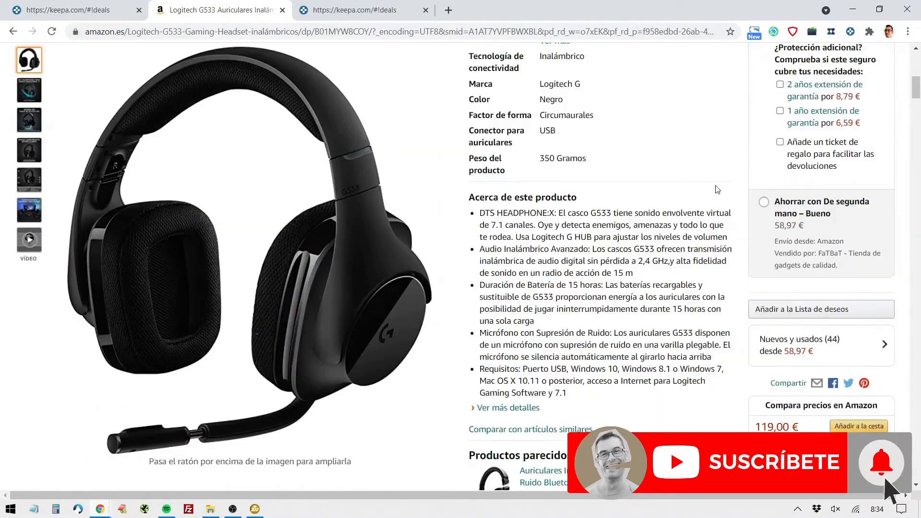
pyautogui.scroll(5, 618, 180)
pyautogui.scroll(-12, 618, 181)
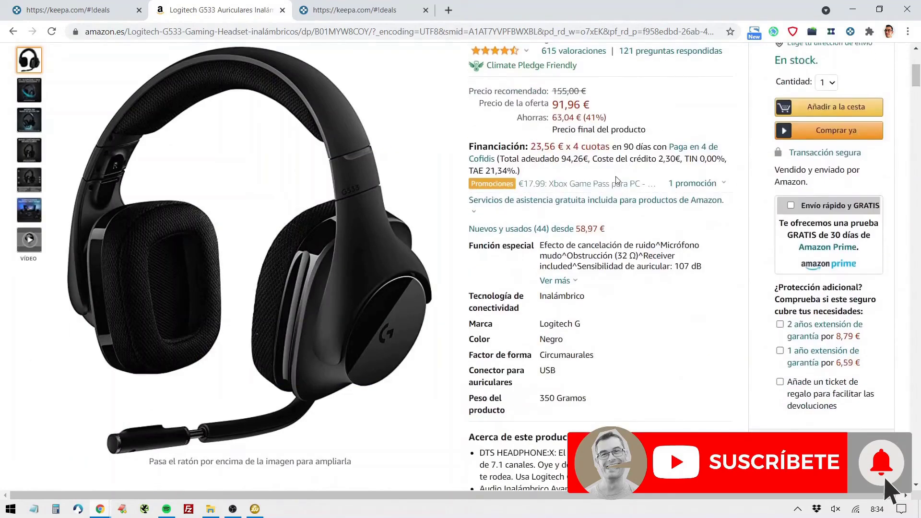
pyautogui.scroll(-1, 602, 215)
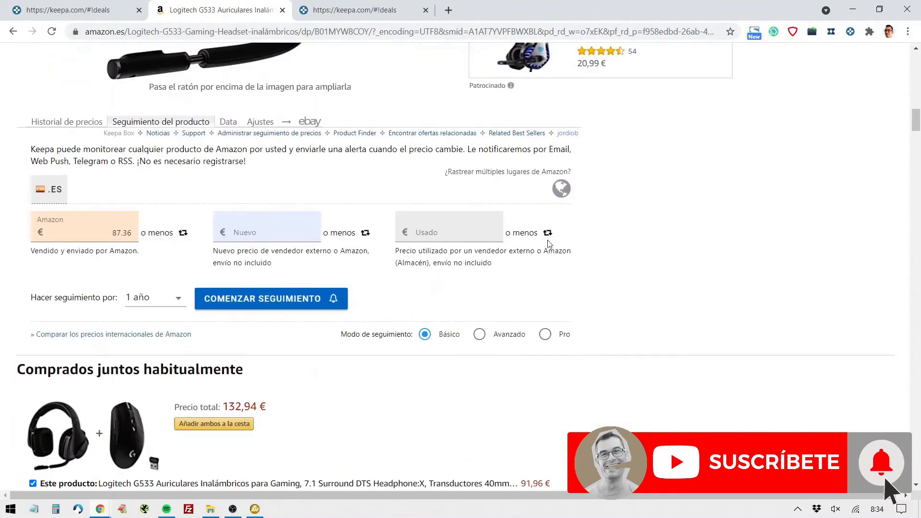
# - Set the Amazon price alert to the -10% suggestion, €82.76
pyautogui.click(111, 233)
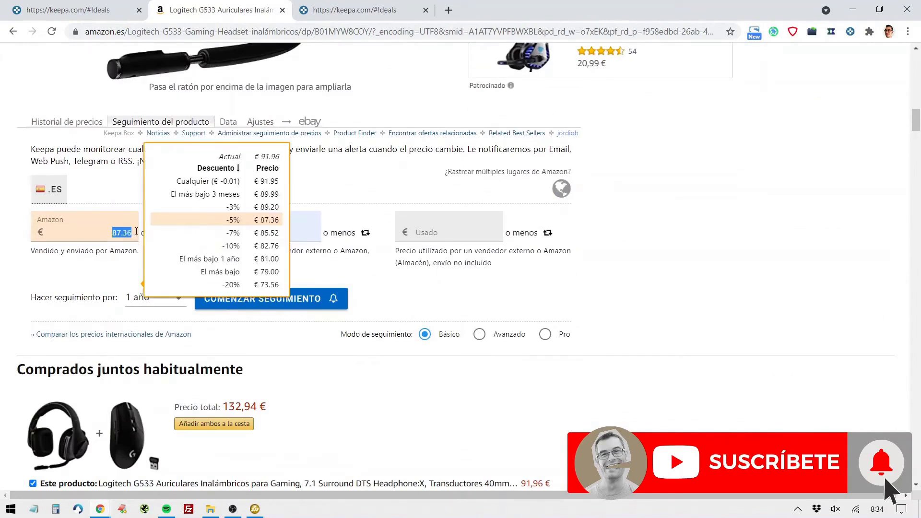
pyautogui.click(68, 259)
pyautogui.moveTo(46, 253); pyautogui.dragTo(144, 258)
pyautogui.click(114, 235)
pyautogui.doubleClick(113, 234)
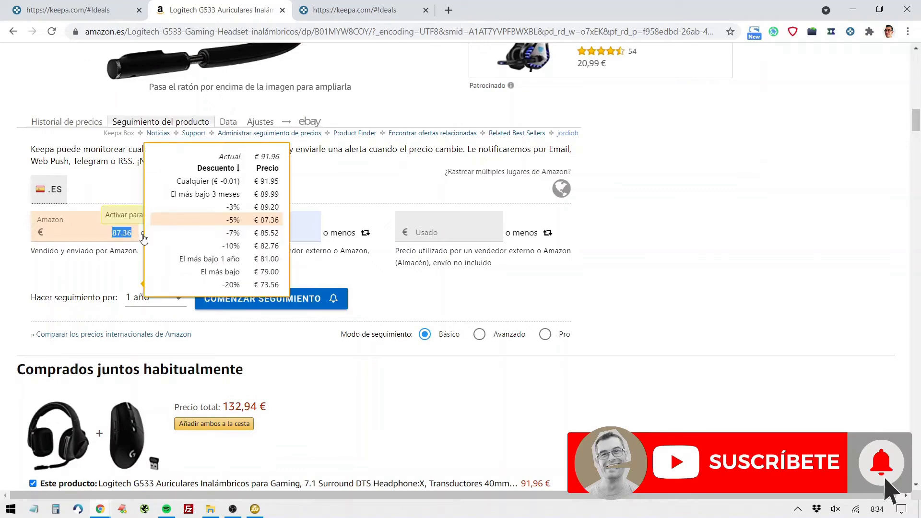
pyautogui.click(244, 248)
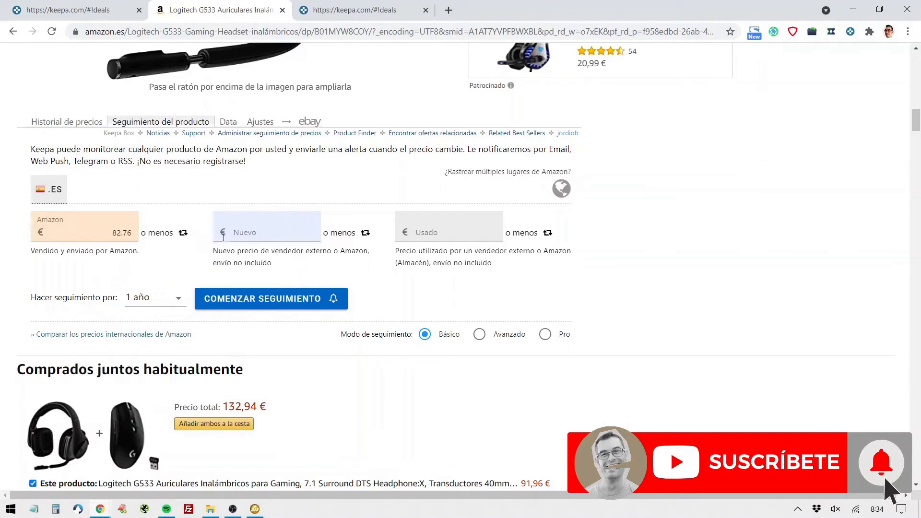
# - Set new to -20% (€73.56), used to the lowest price (€36.09), tracking for 1 mes
pyautogui.click(270, 237)
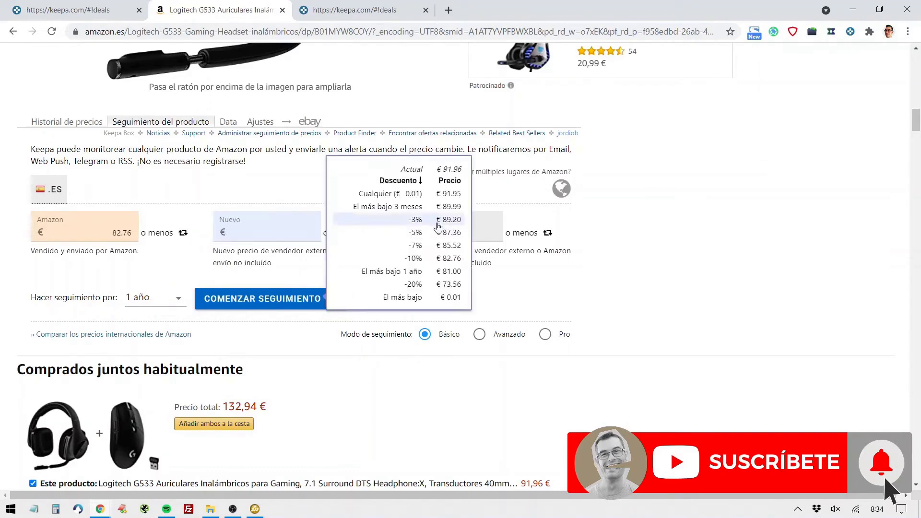
pyautogui.click(437, 285)
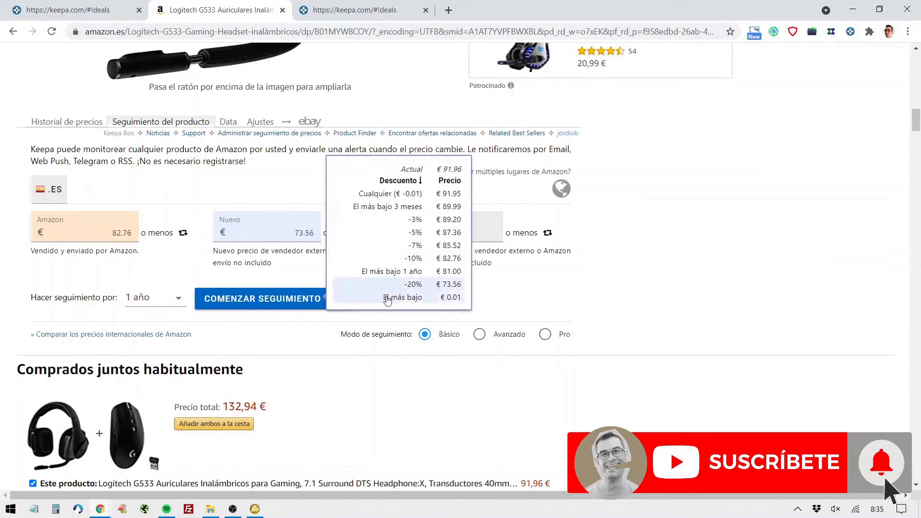
pyautogui.press('Tab')
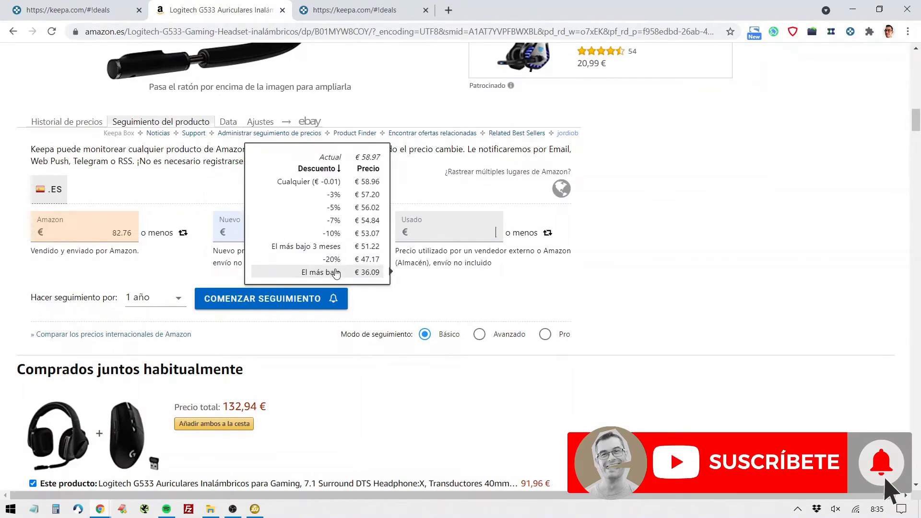
pyautogui.click(336, 272)
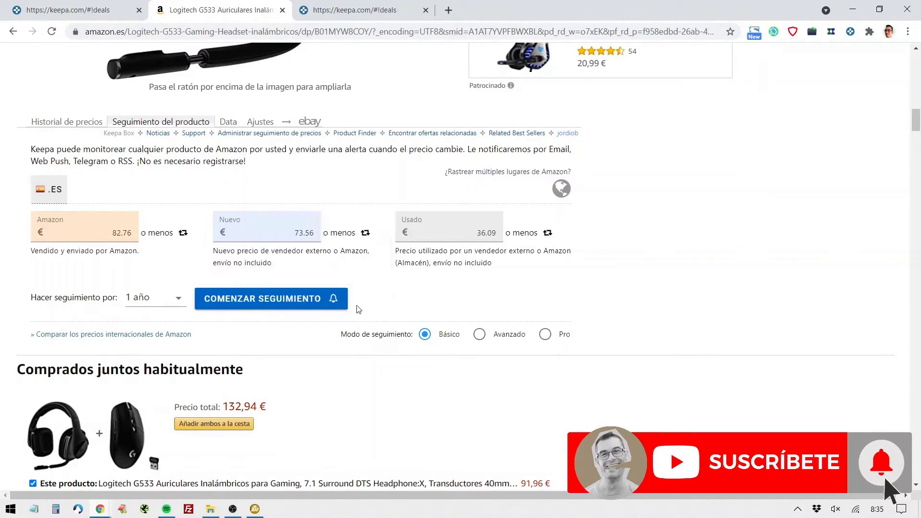
pyautogui.click(143, 299)
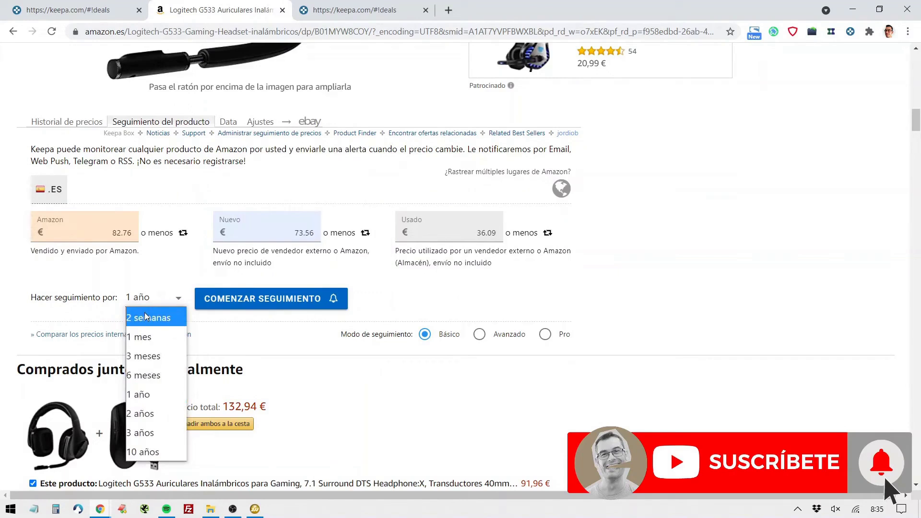
pyautogui.click(144, 336)
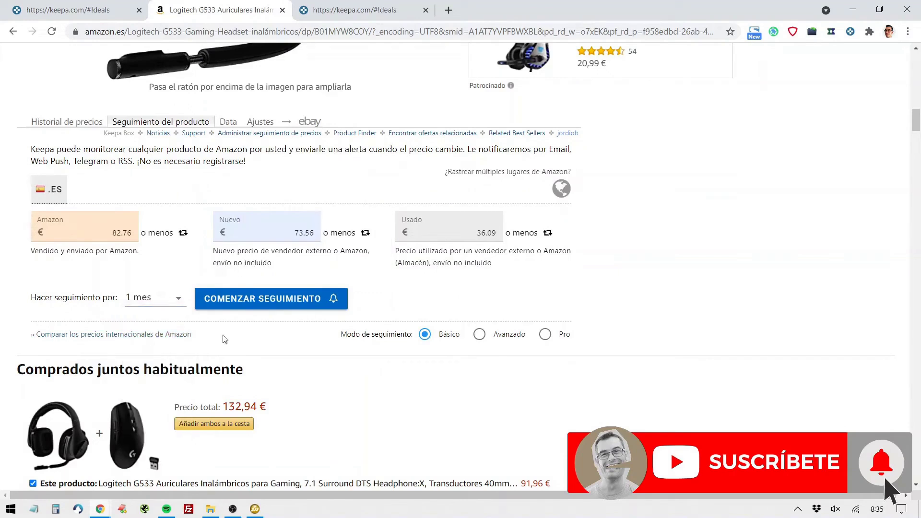
# - Start tracking with COMENZAR SEGUIMIENTO, check the notification settings, and return to the Keepa deals tab
pyautogui.click(297, 302)
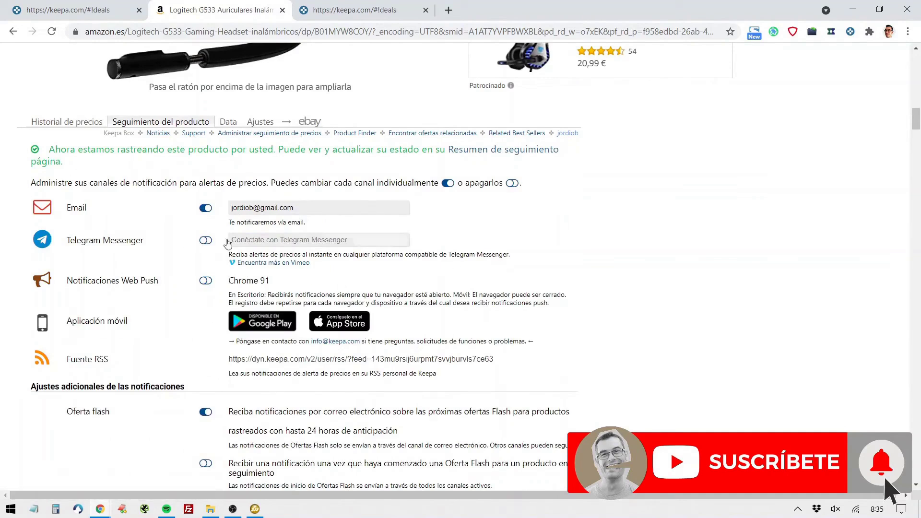
pyautogui.click(206, 209)
pyautogui.scroll(8, 403, 175)
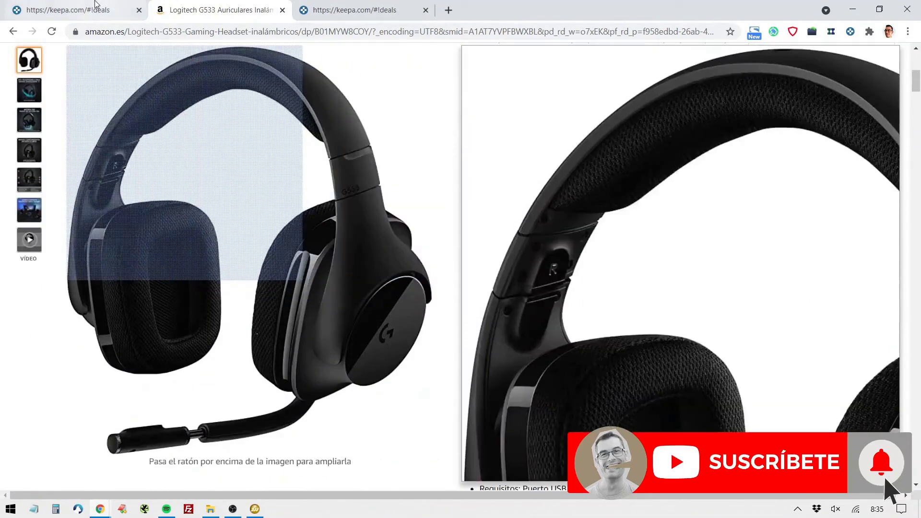
pyautogui.hotkey('ctrl', 'shift', 'Tab')
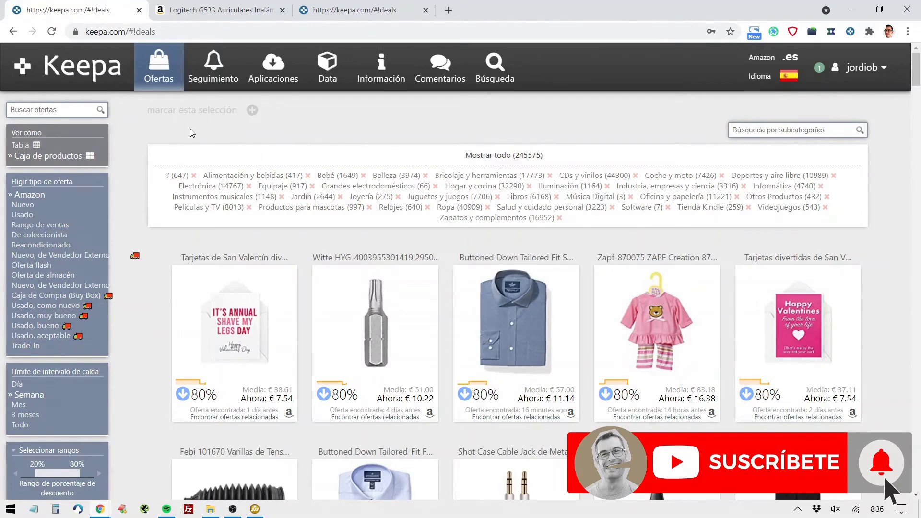
# - Open Keepa's Data page showing premium data access and the €19 per month offer
pyautogui.click(333, 74)
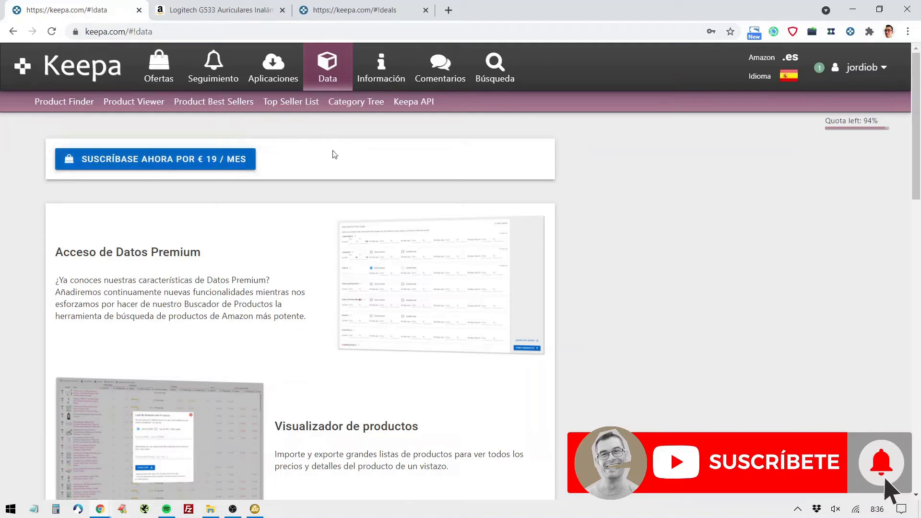
# - Open the Product Finder and inspect its Sales Rank & Price Types filters, including Amazon € From
pyautogui.click(63, 103)
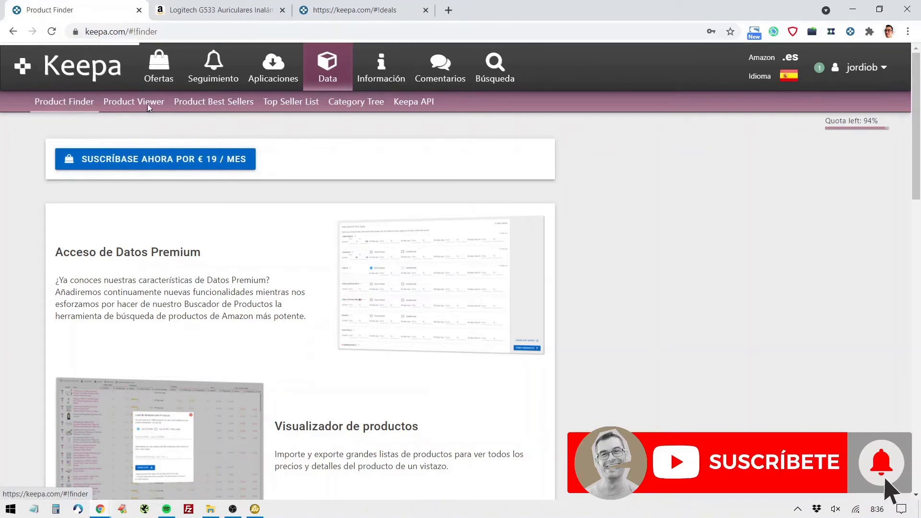
pyautogui.scroll(-4, 285, 285)
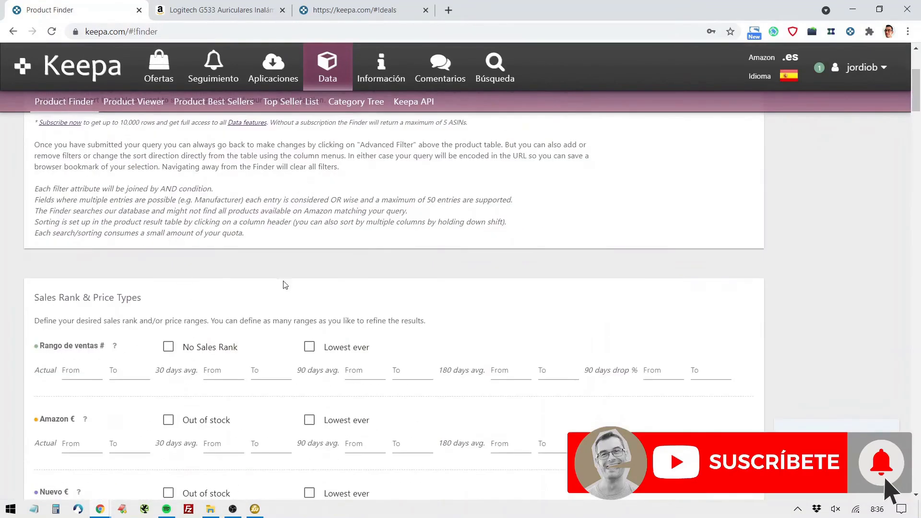
pyautogui.scroll(-3, 285, 285)
pyautogui.scroll(-1, 329, 253)
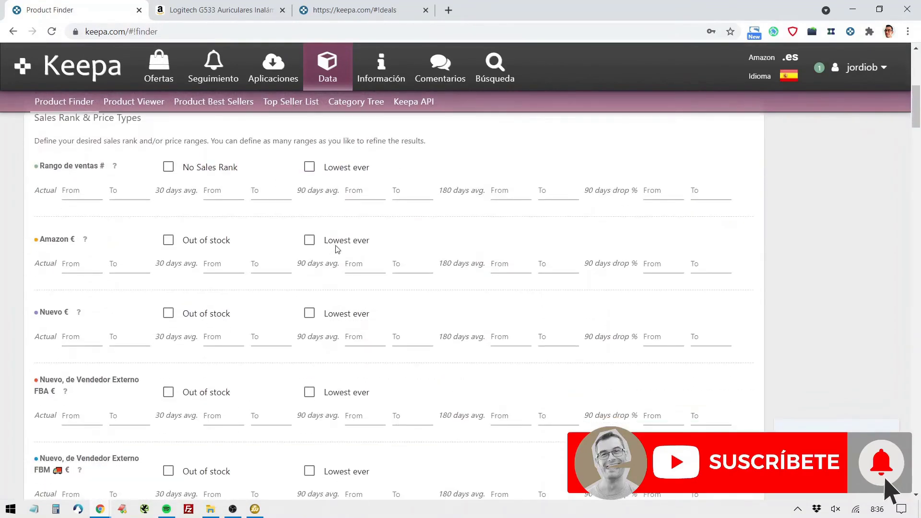
pyautogui.click(98, 265)
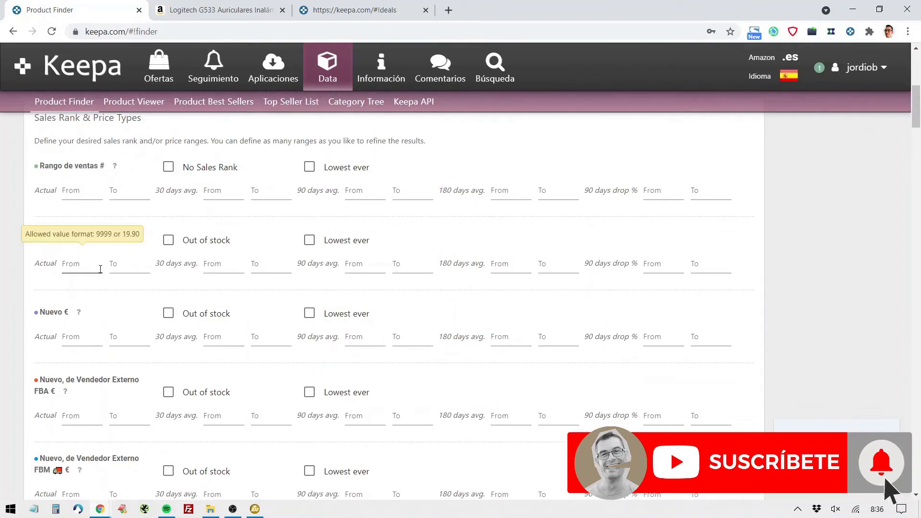
pyautogui.scroll(1, 99, 264)
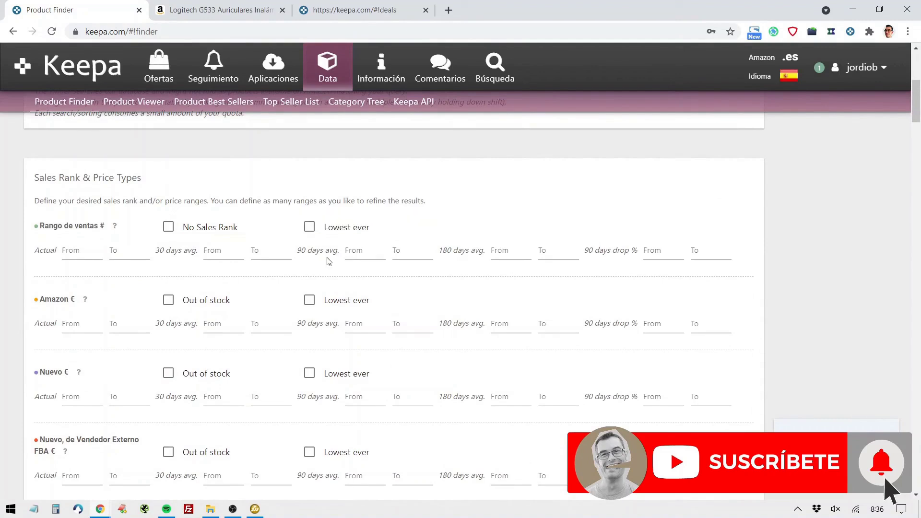
pyautogui.scroll(5, 355, 254)
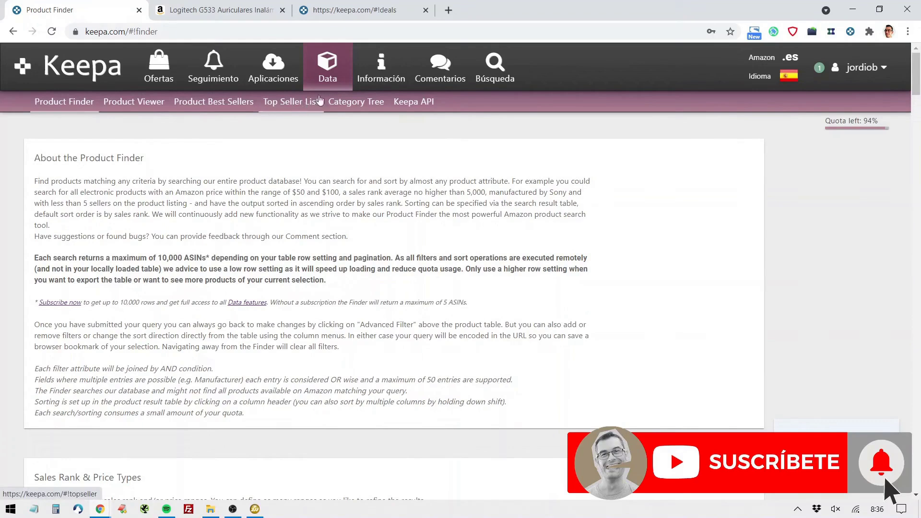
# - Open the Top Seller List, switching the interface language to English and then back to Spanish
pyautogui.click(303, 110)
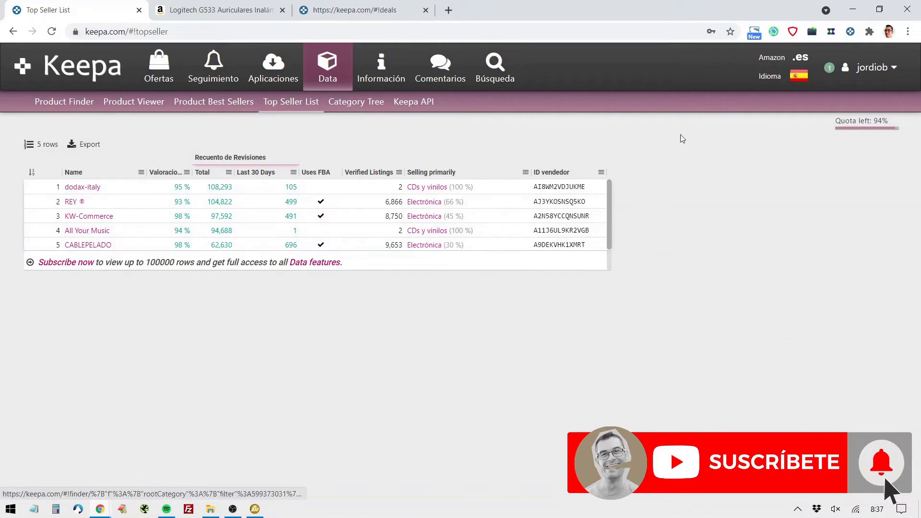
pyautogui.click(801, 62)
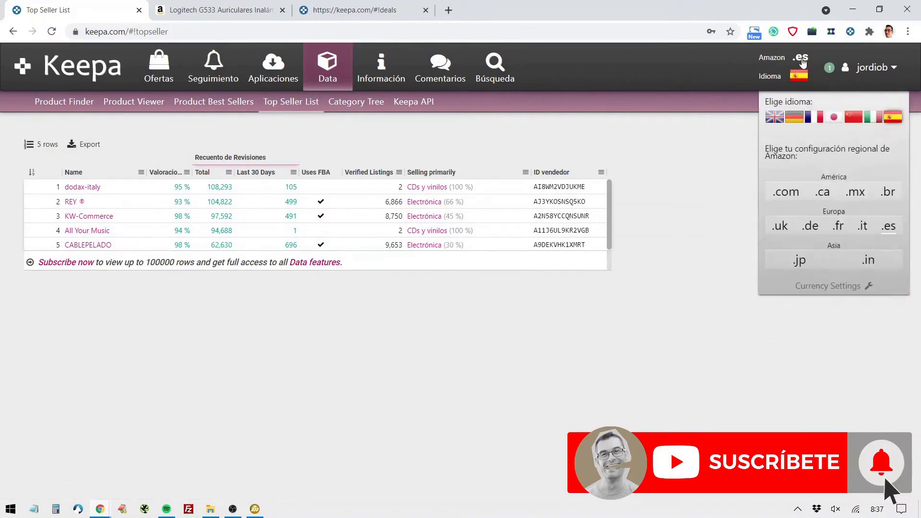
pyautogui.click(773, 118)
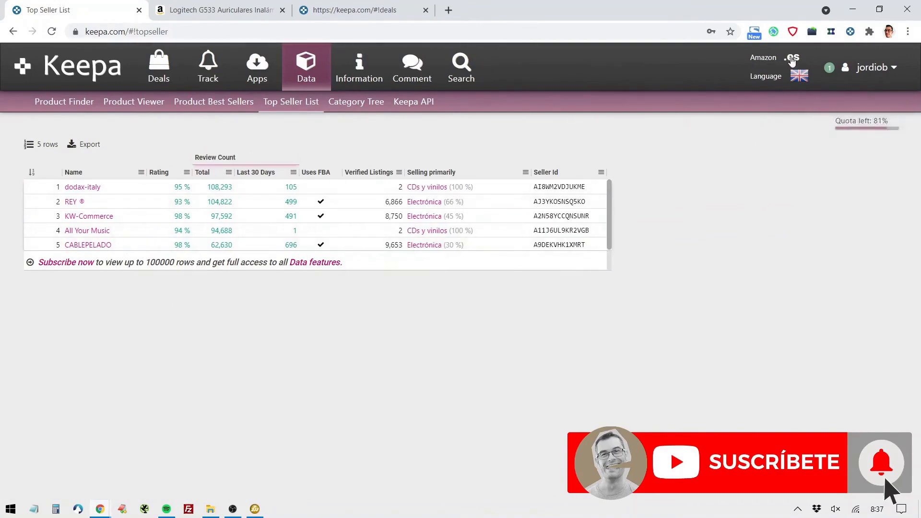
pyautogui.moveTo(792, 61)
pyautogui.click(884, 117)
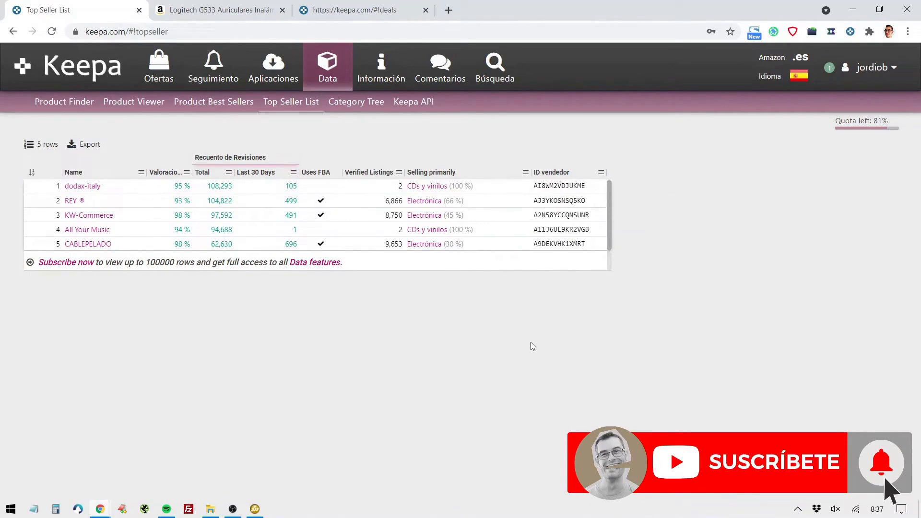
# - Open Keepa's Category Tree of Amazon.es categories
pyautogui.click(353, 103)
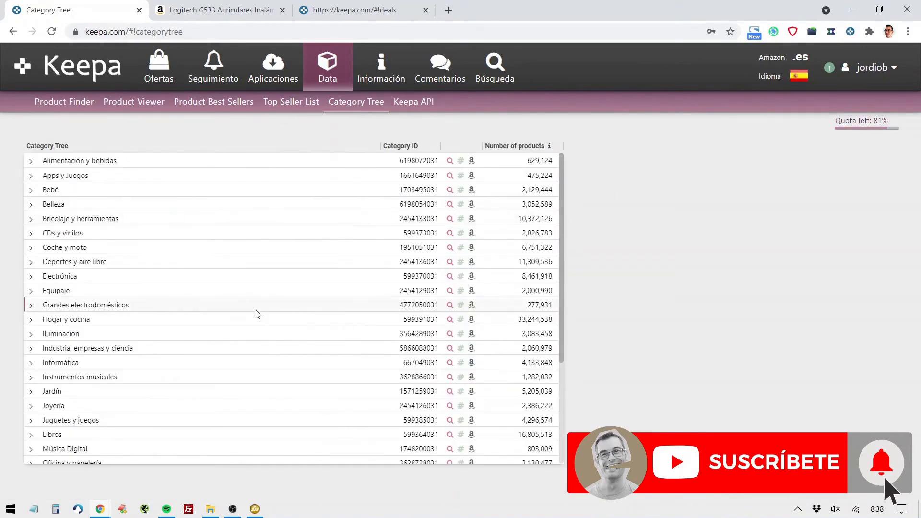
pyautogui.scroll(-3, 154, 226)
pyautogui.scroll(3, 181, 269)
pyautogui.click(803, 60)
pyautogui.scroll(-3, 422, 292)
pyautogui.scroll(3, 413, 298)
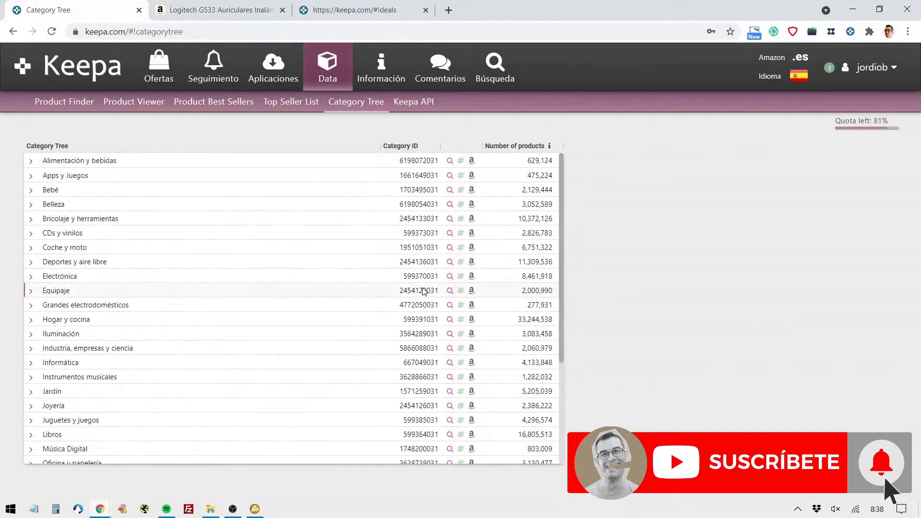
# - Expand Deportes y aire libre down to Polo's Protecciones, noting counts like Polo's 1,412 products
pyautogui.click(32, 263)
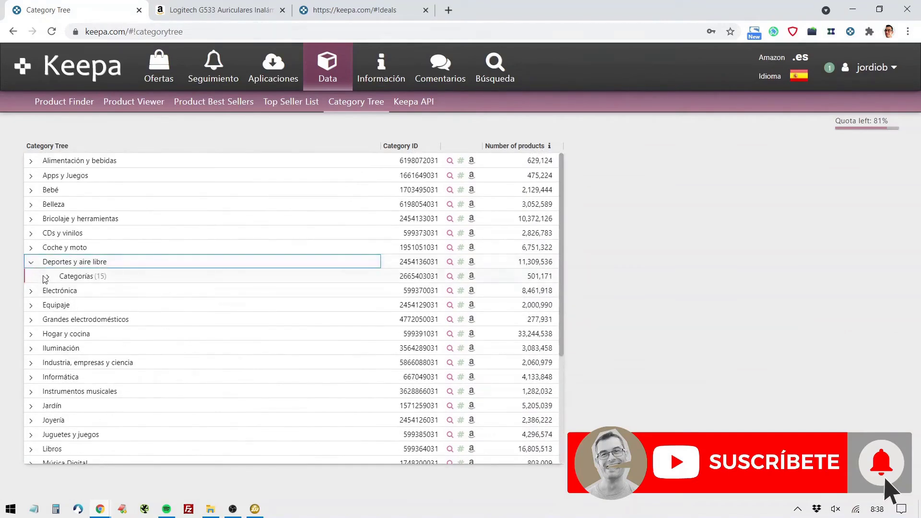
pyautogui.click(46, 277)
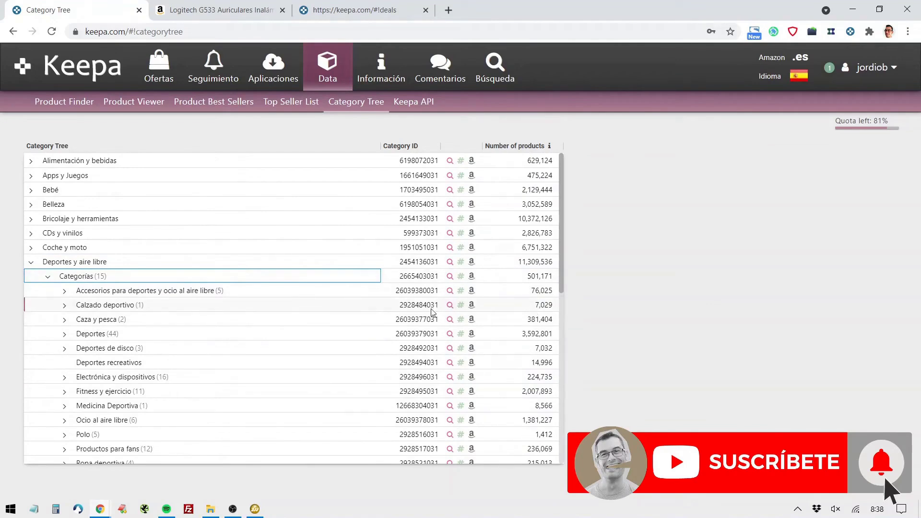
pyautogui.click(64, 437)
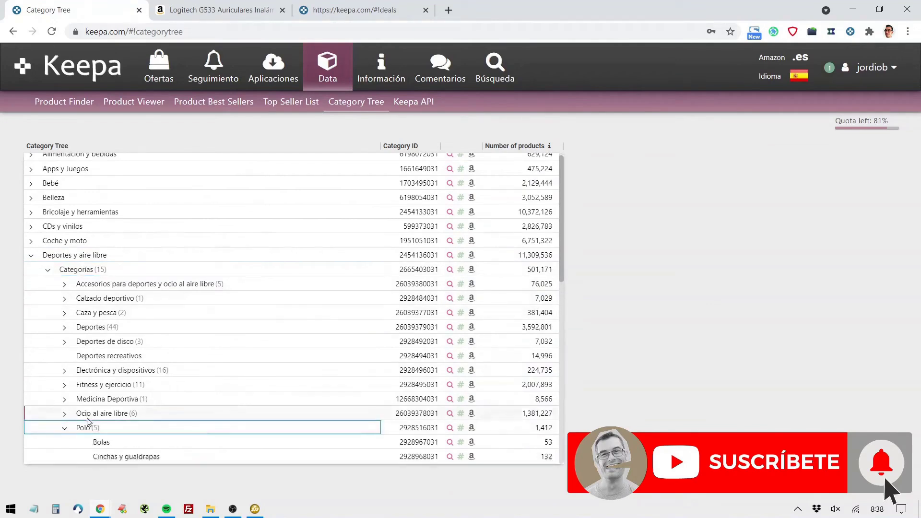
pyautogui.scroll(-3, 96, 384)
pyautogui.click(84, 388)
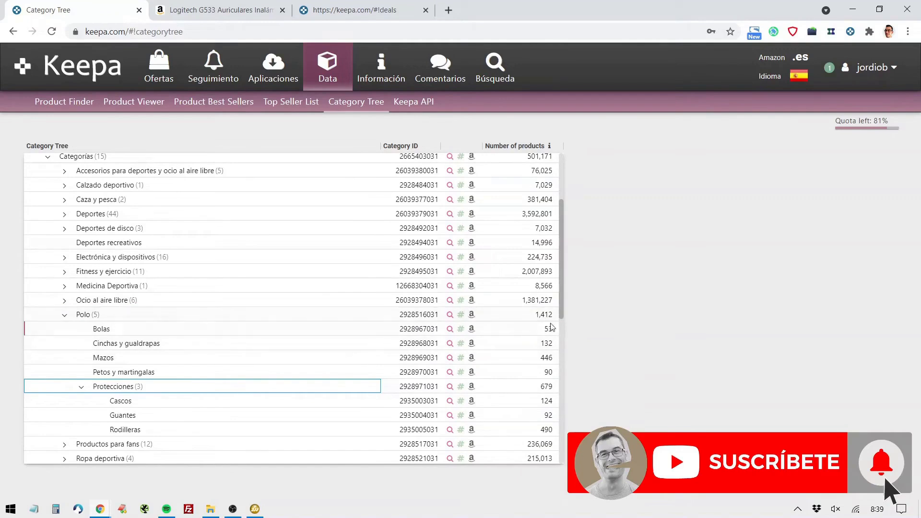
pyautogui.click(552, 374)
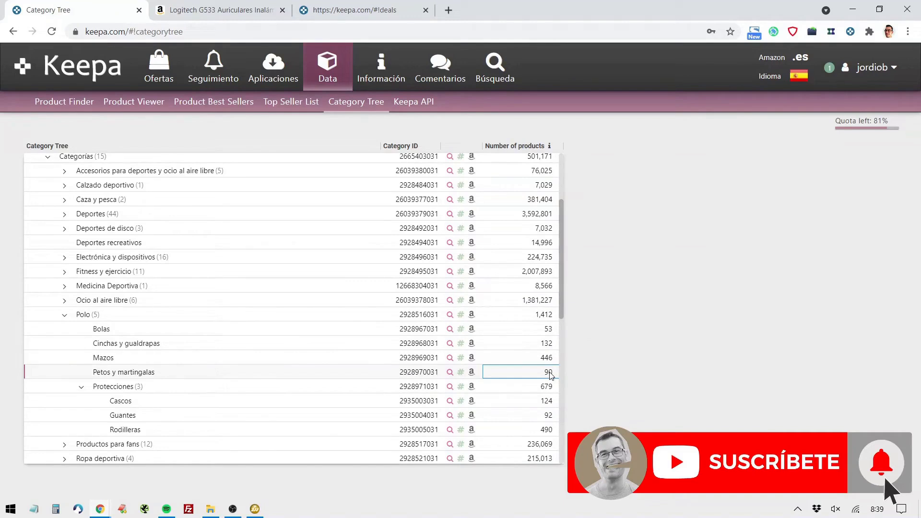
pyautogui.click(541, 346)
pyautogui.click(548, 320)
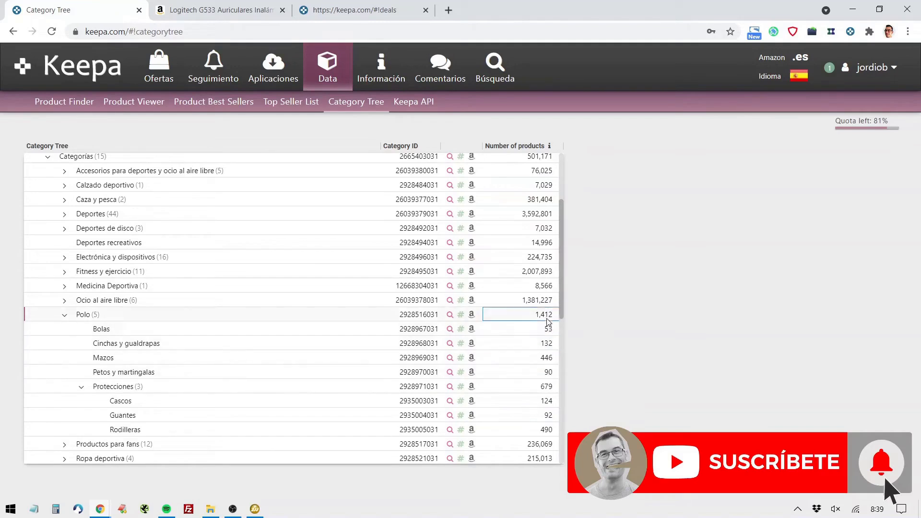
# - Expand Ropa deportiva and Productos para fans, noting Banderas y carteles has only 3 products
pyautogui.scroll(-1, 522, 337)
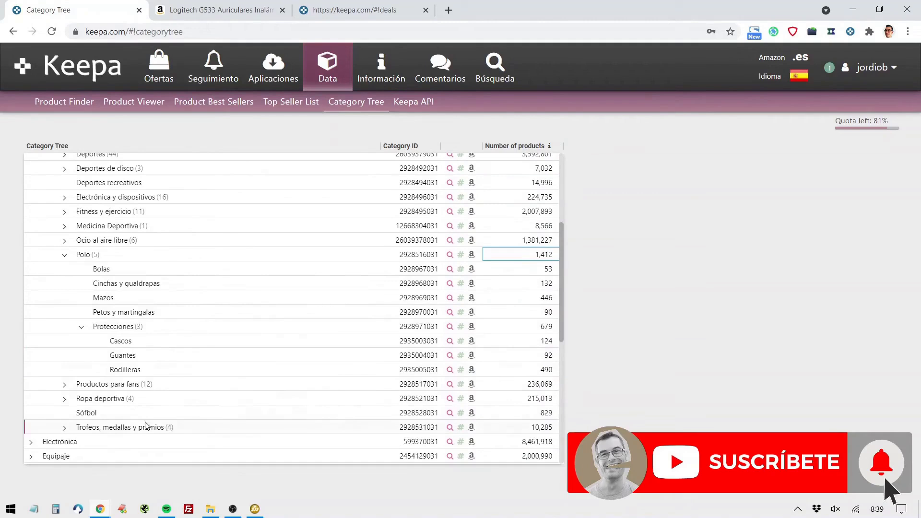
pyautogui.click(67, 400)
pyautogui.click(65, 383)
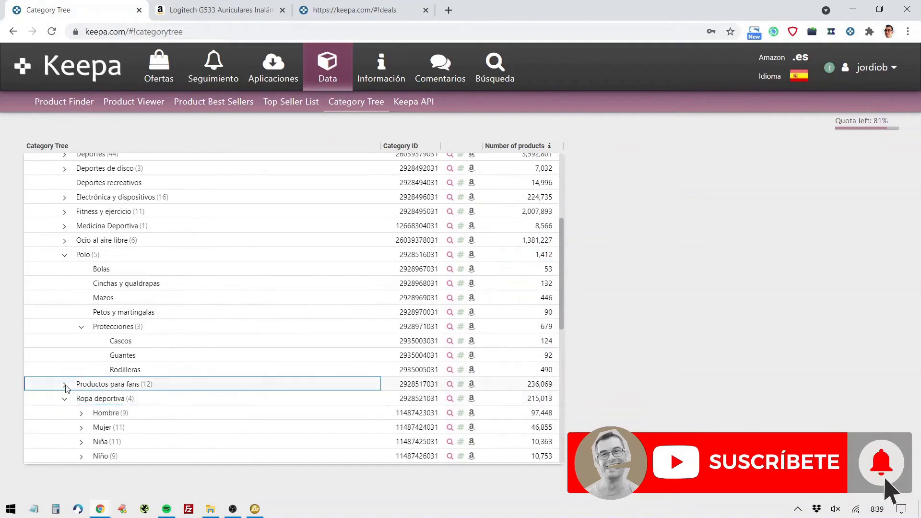
pyautogui.scroll(-1, 383, 363)
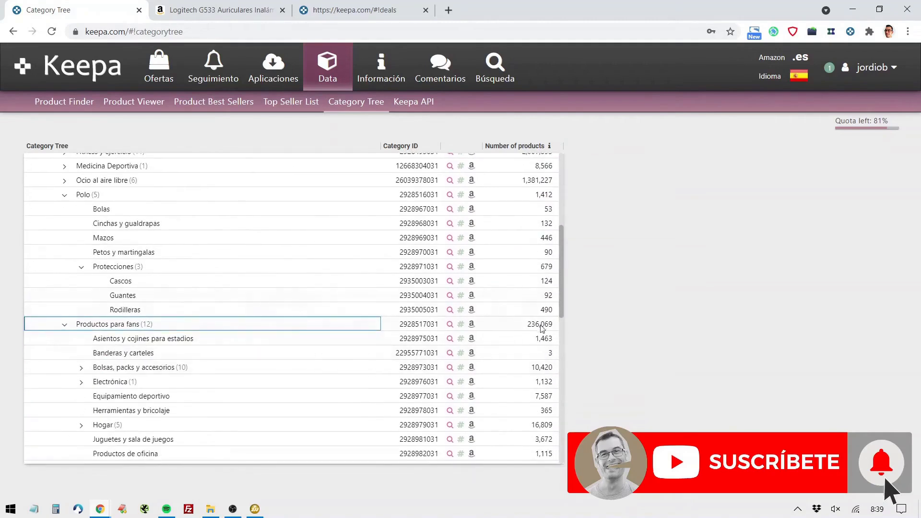
pyautogui.click(537, 354)
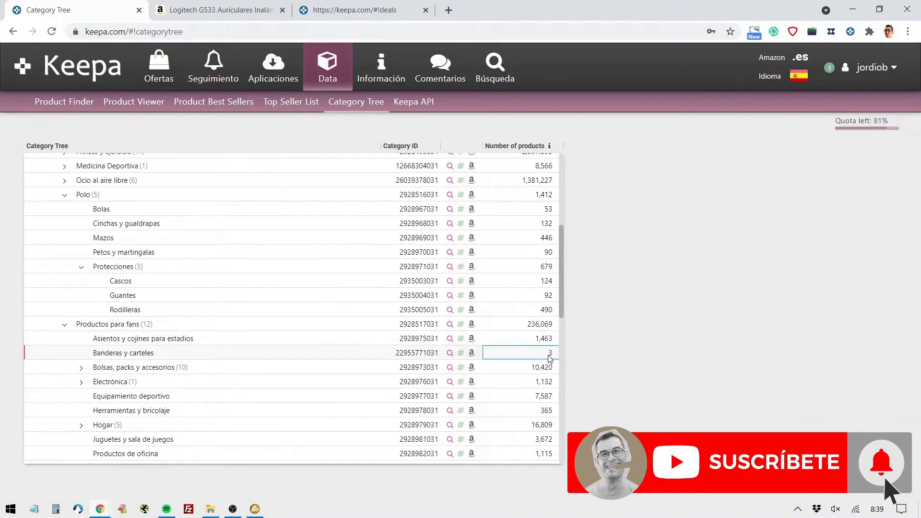
pyautogui.click(472, 353)
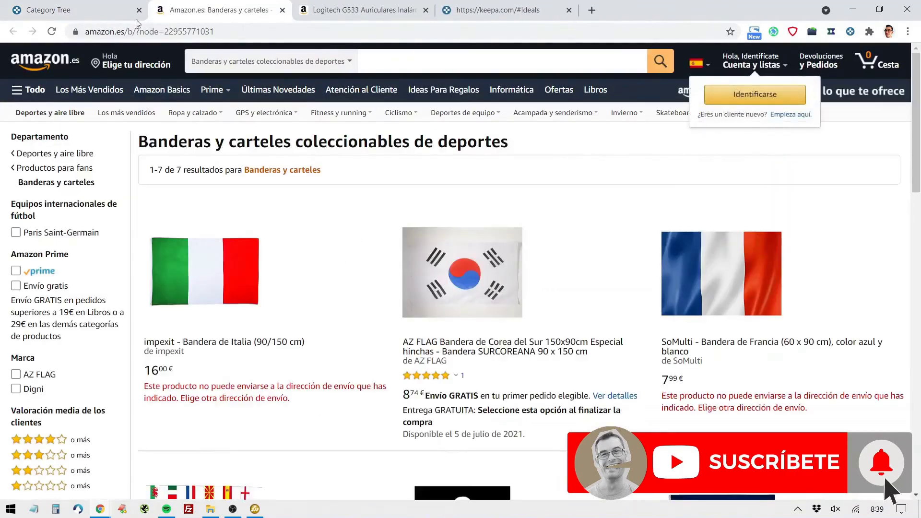
pyautogui.hotkey('ctrl', 'shift', 'Tab')
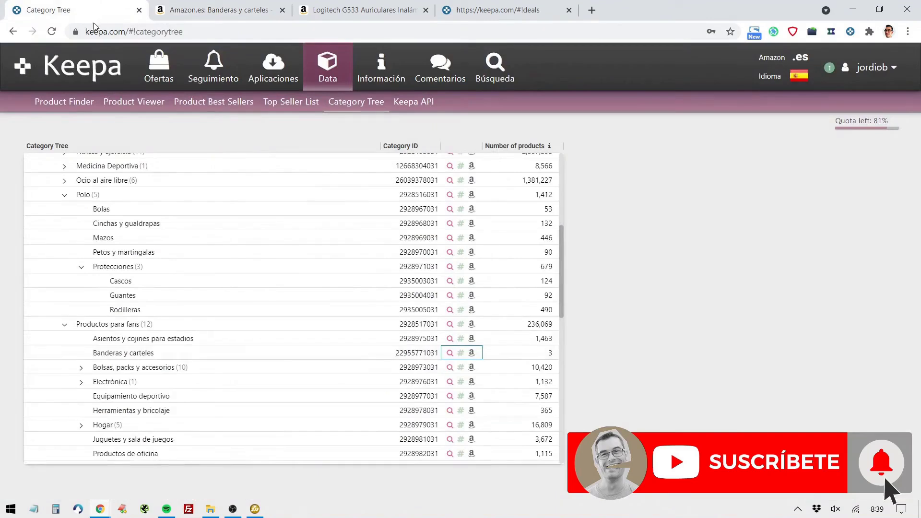
pyautogui.click(545, 356)
pyautogui.click(395, 354)
pyautogui.click(542, 355)
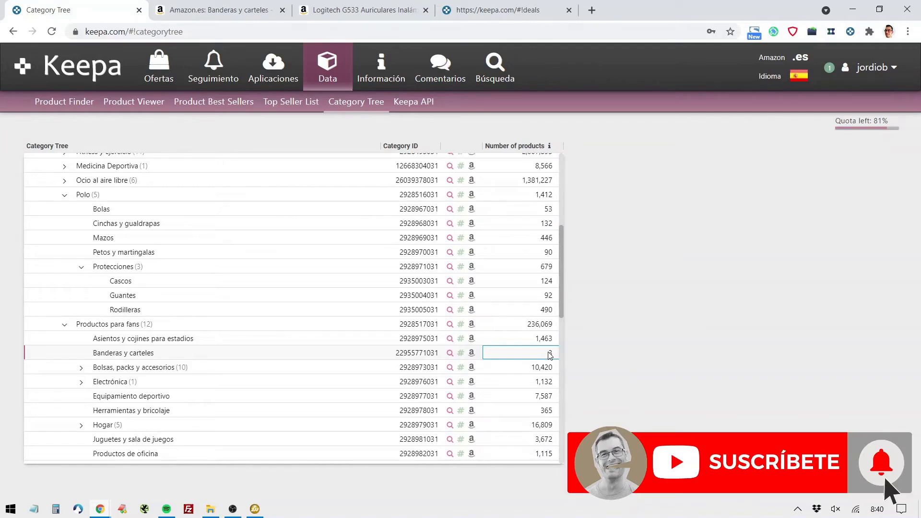
pyautogui.scroll(-15, 191, 328)
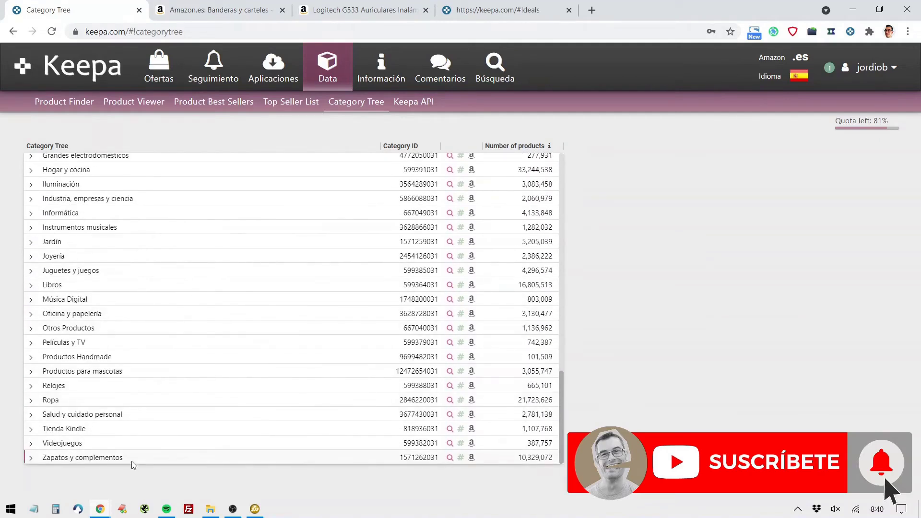
pyautogui.click(75, 462)
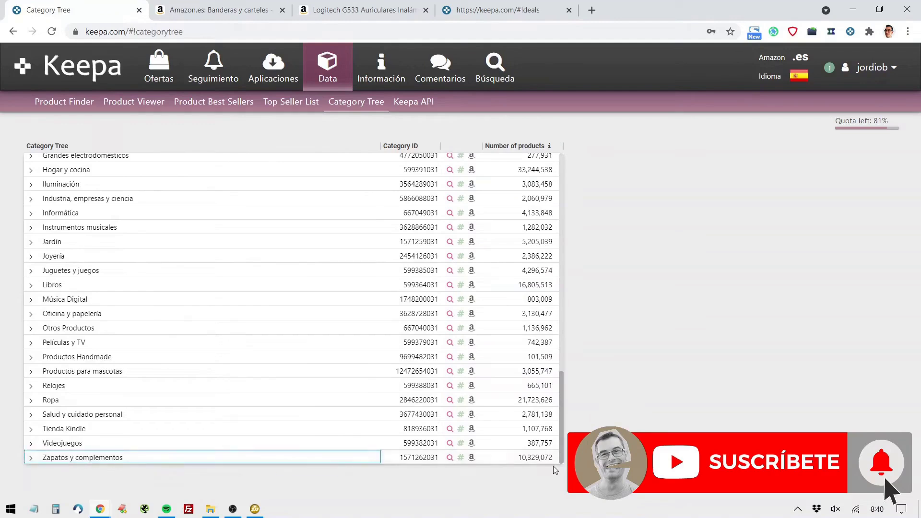
pyautogui.click(534, 404)
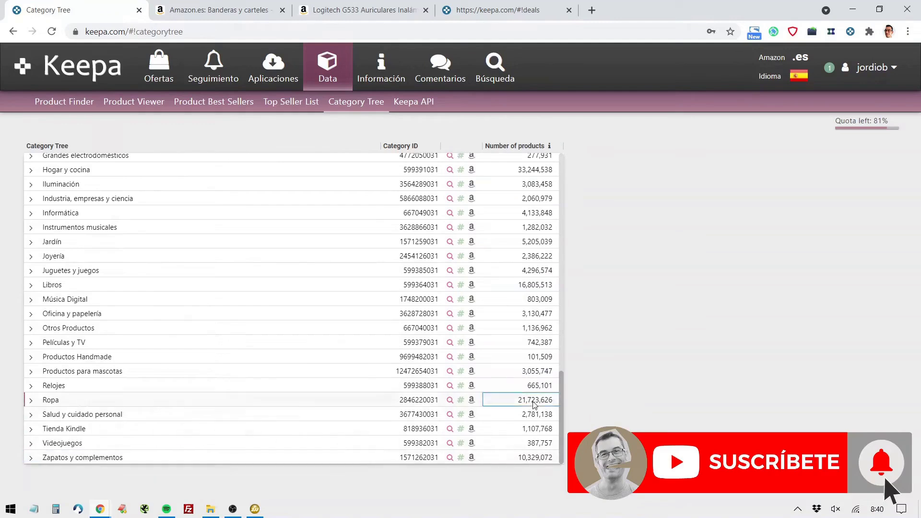
pyautogui.click(538, 286)
pyautogui.scroll(1, 538, 286)
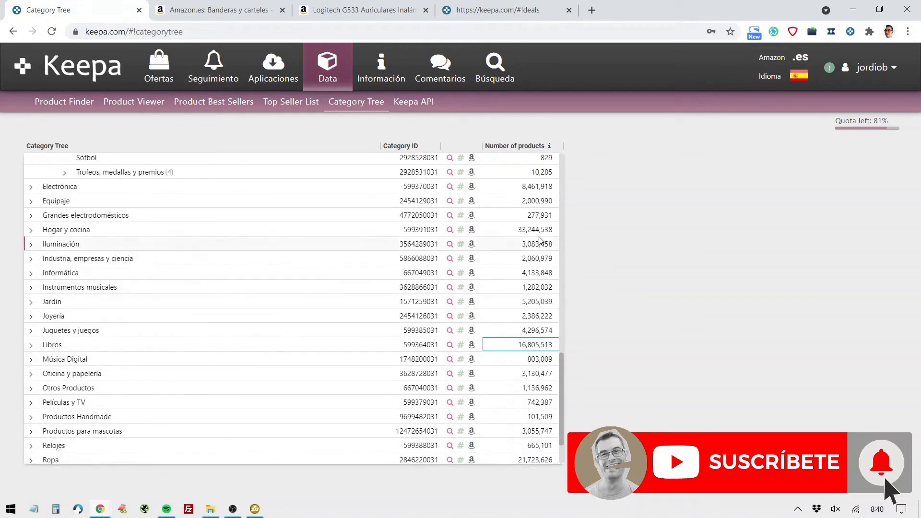
pyautogui.click(538, 230)
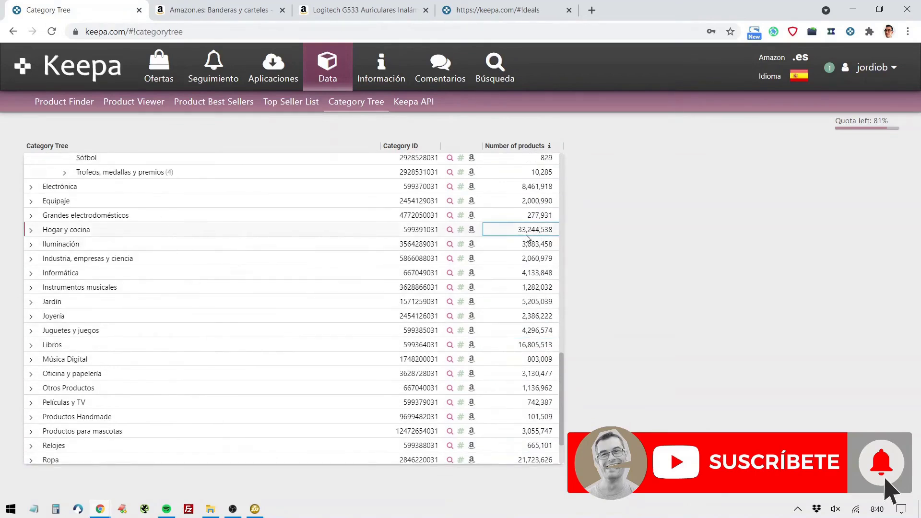
pyautogui.scroll(5, 528, 239)
pyautogui.scroll(10, 528, 238)
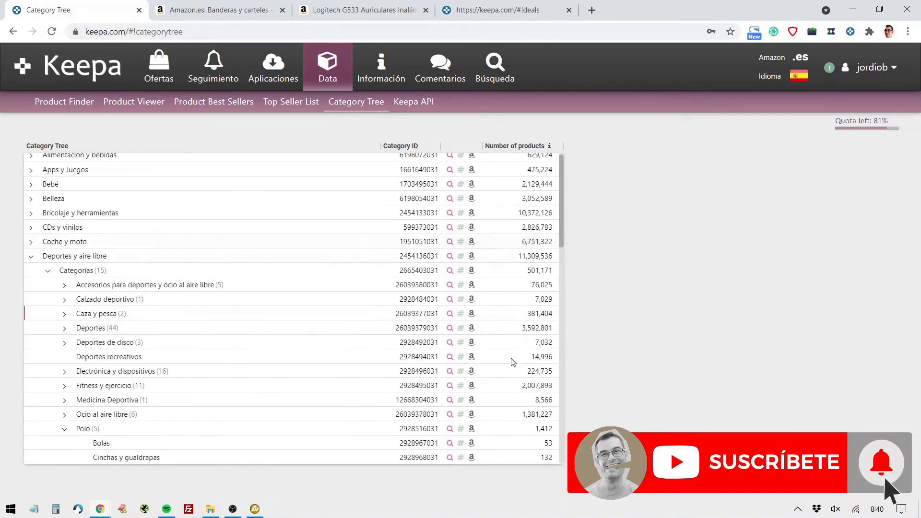
pyautogui.click(526, 262)
pyautogui.click(536, 215)
pyautogui.scroll(1, 536, 214)
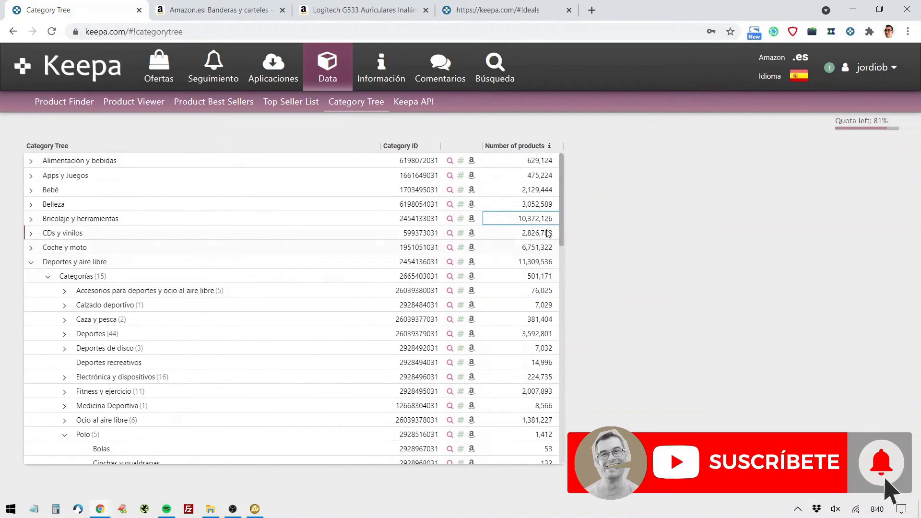
pyautogui.scroll(-10, 526, 304)
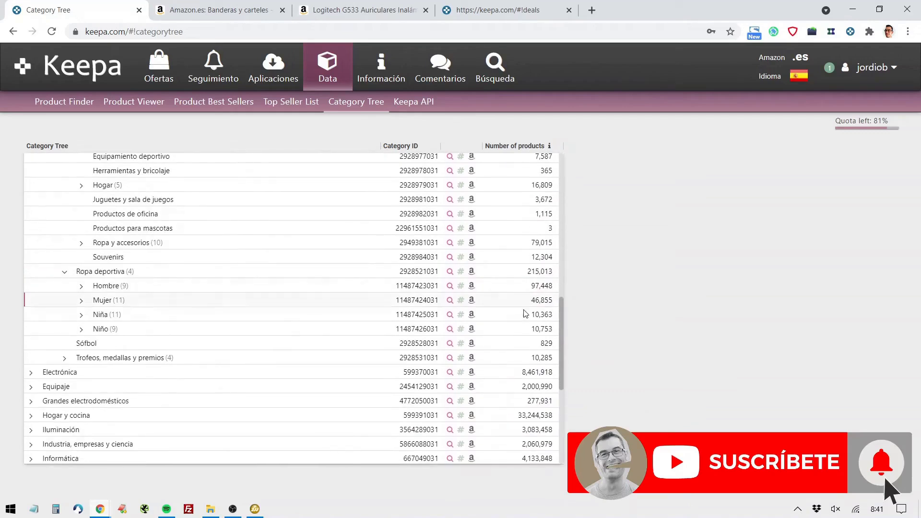
# - Expand Hogar y cocina and its Categorías list of 22 subcategories
pyautogui.click(502, 415)
pyautogui.click(36, 417)
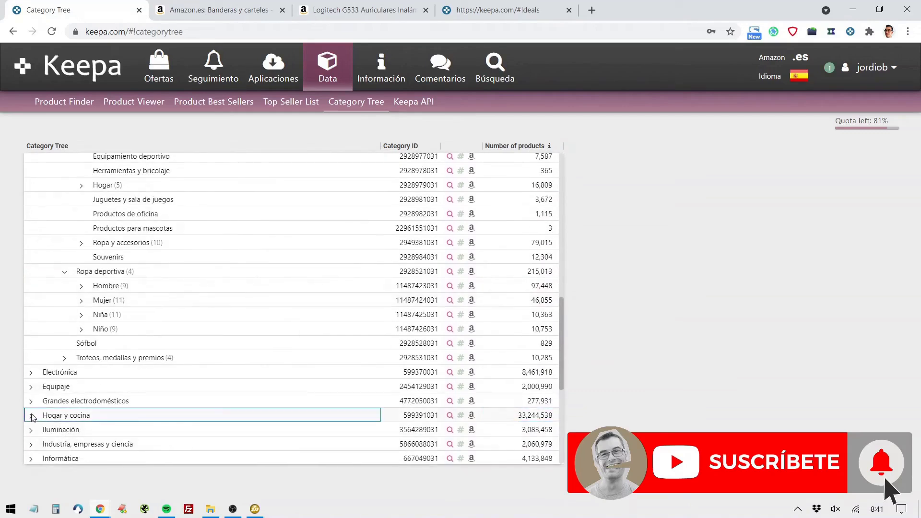
pyautogui.scroll(-3, 57, 336)
pyautogui.click(47, 310)
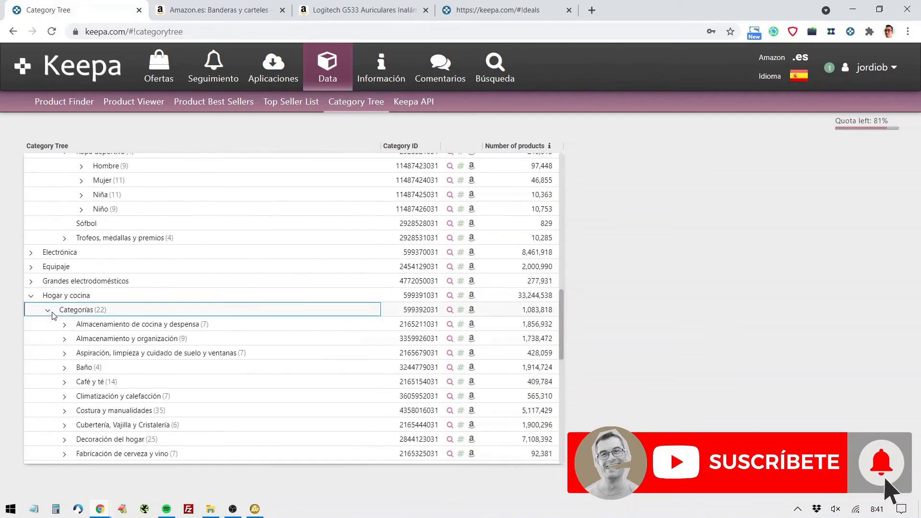
pyautogui.scroll(-1, 530, 362)
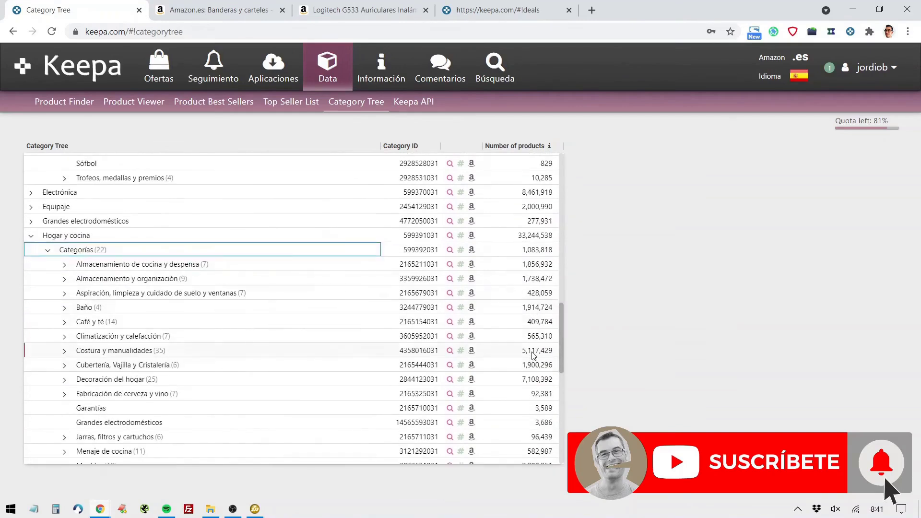
# - Review product counts for Costura y manualidades, Decoración del hogar, Muebles, Textiles del hogar, Utensilios and Libros
pyautogui.click(531, 353)
pyautogui.scroll(-1, 531, 353)
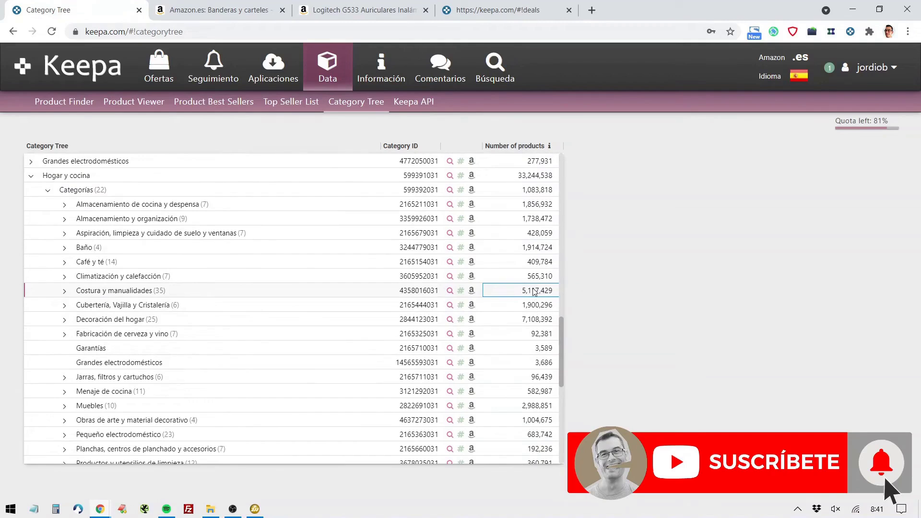
pyautogui.click(537, 321)
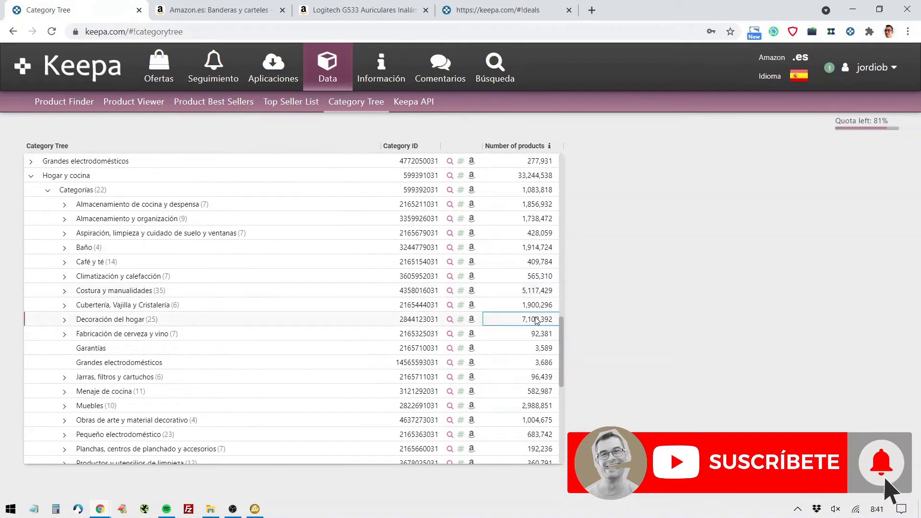
pyautogui.scroll(-1, 537, 320)
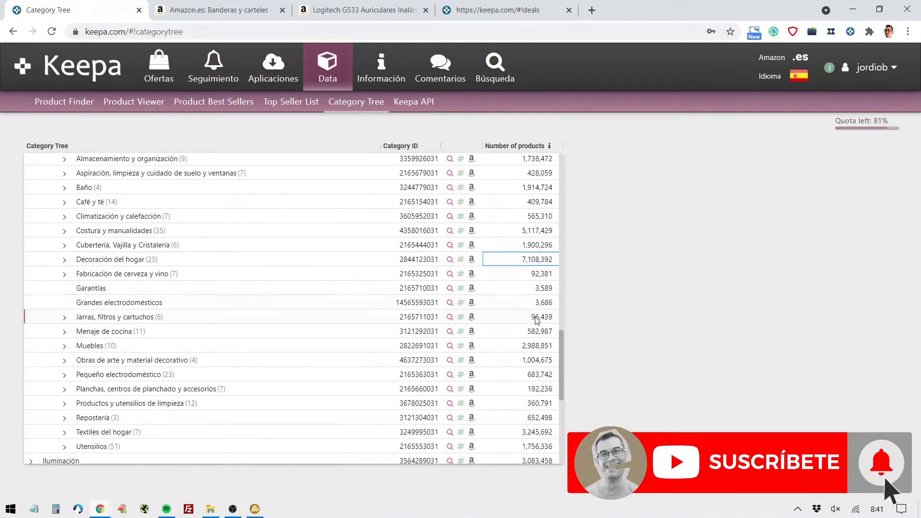
pyautogui.click(530, 349)
pyautogui.click(532, 364)
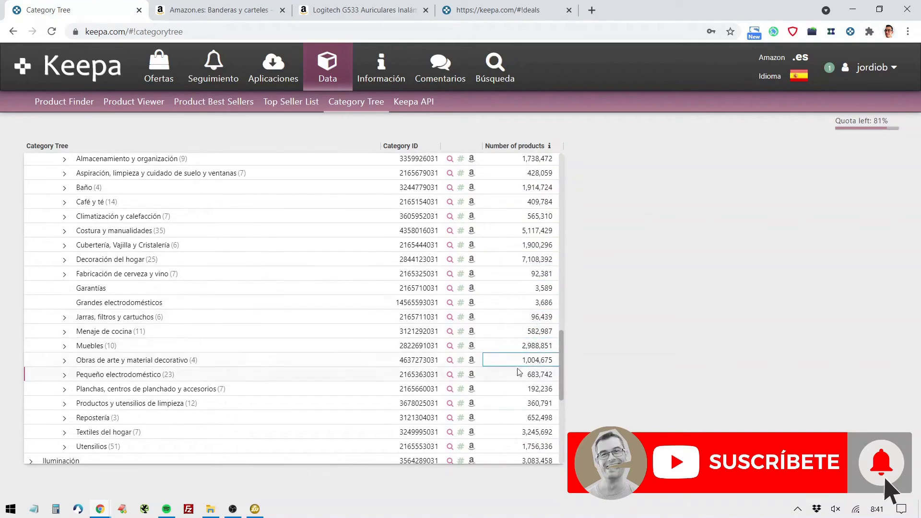
pyautogui.scroll(-2, 547, 360)
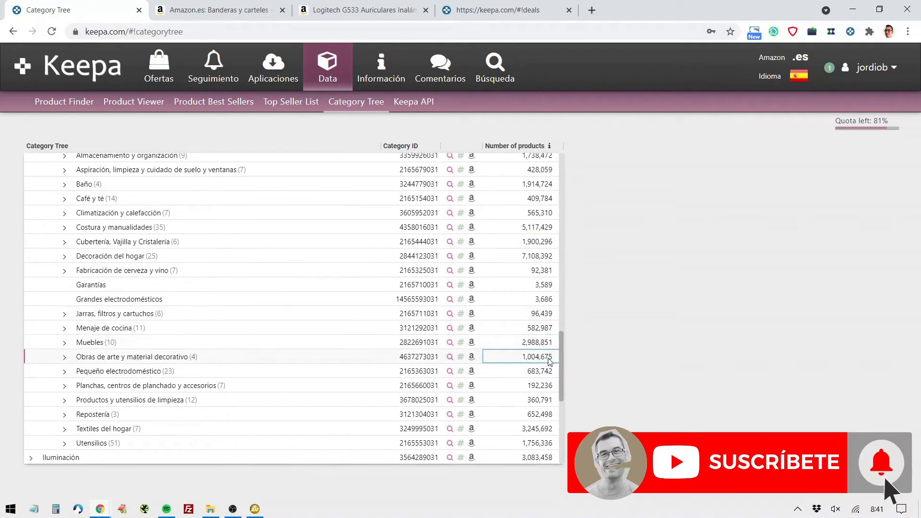
pyautogui.click(533, 315)
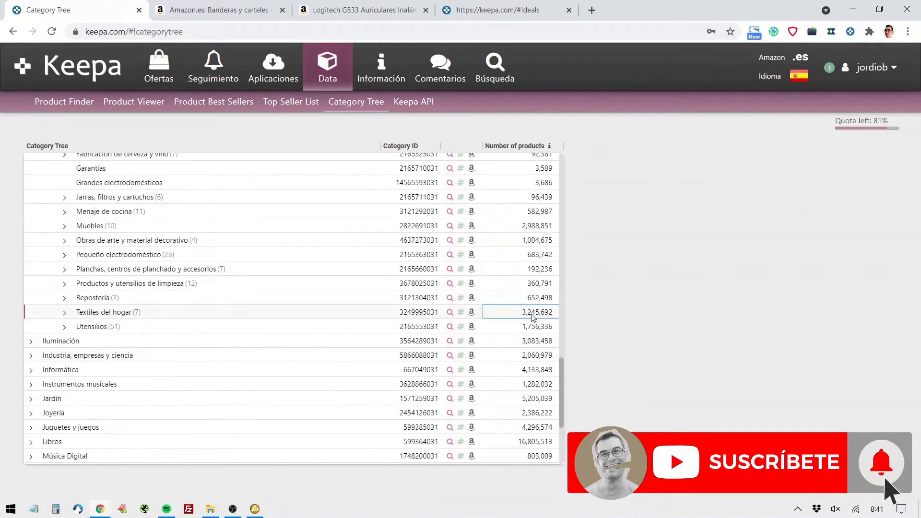
pyautogui.click(531, 331)
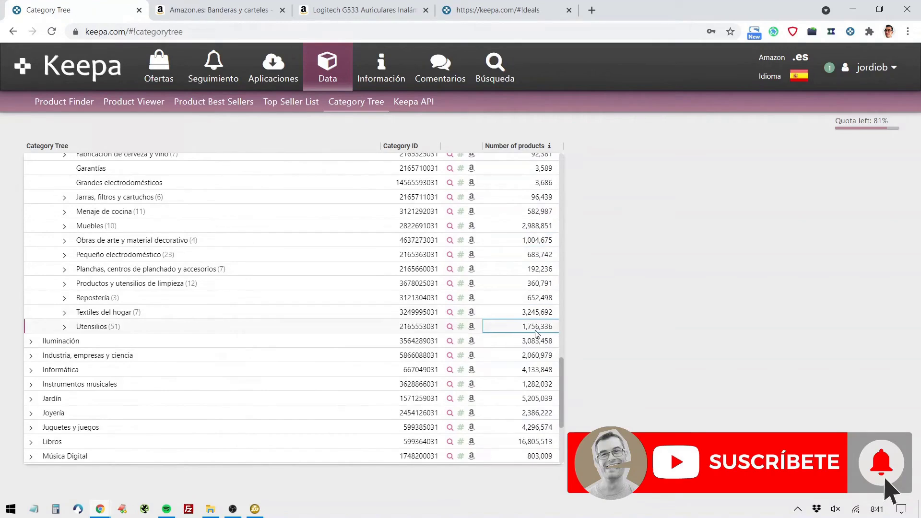
pyautogui.click(534, 444)
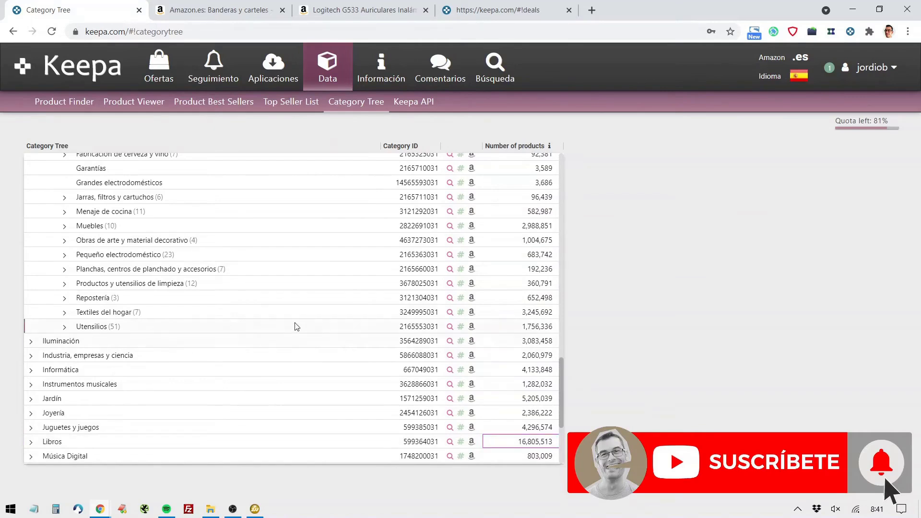
pyautogui.scroll(15, 402, 341)
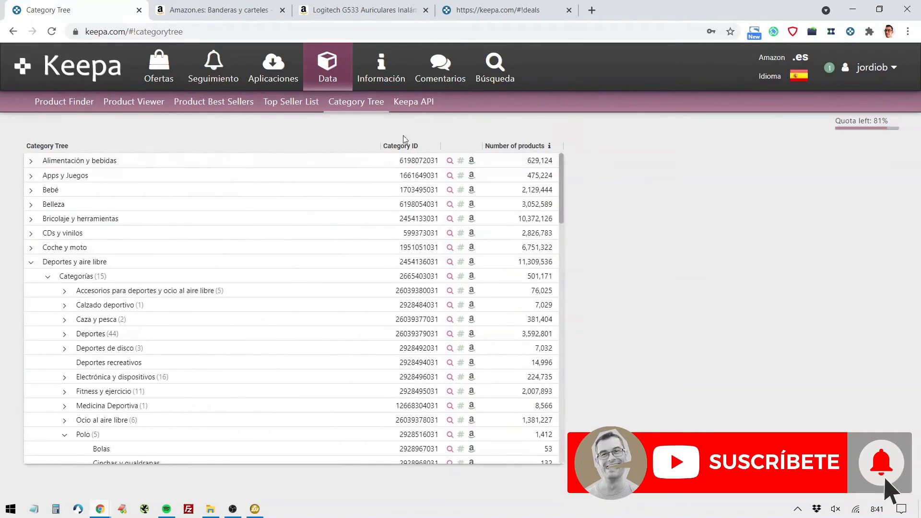
# - Visit the Keepa API page, then return to the Data overview and scroll through it
pyautogui.click(415, 113)
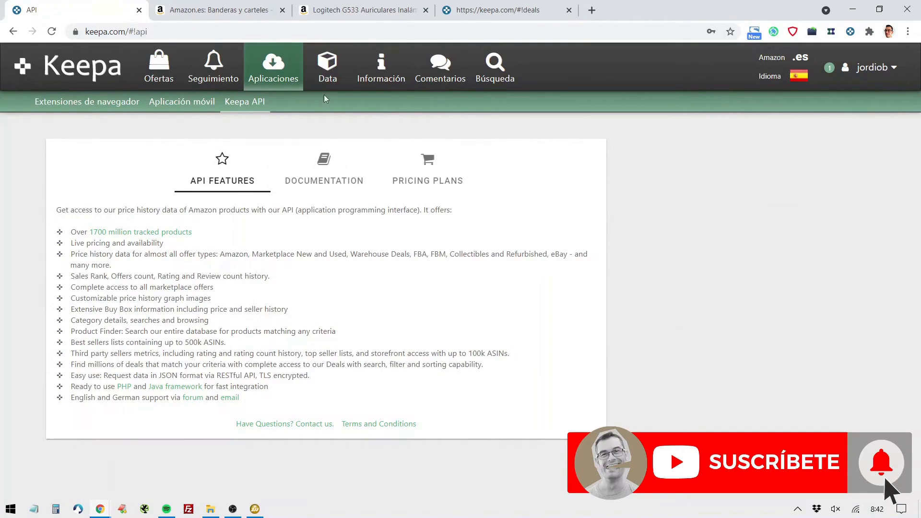
pyautogui.click(328, 70)
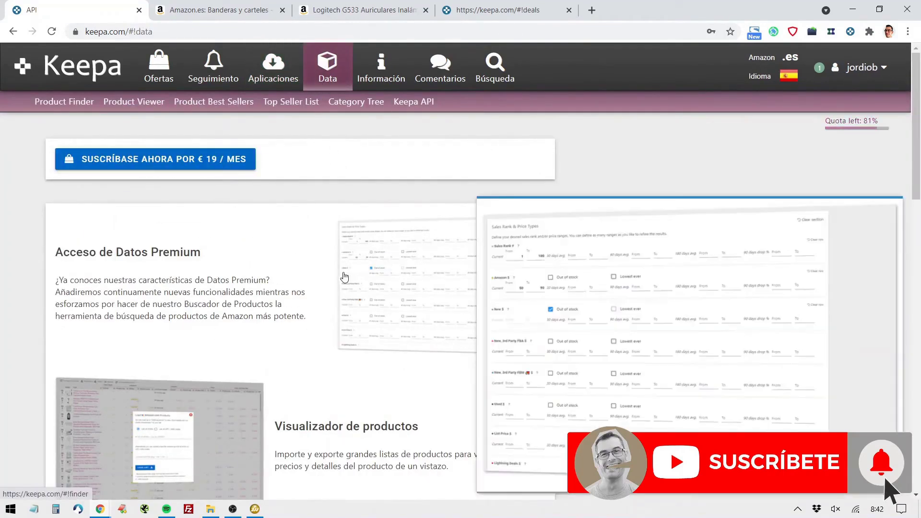
pyautogui.scroll(-1, 252, 292)
pyautogui.scroll(-3, 252, 292)
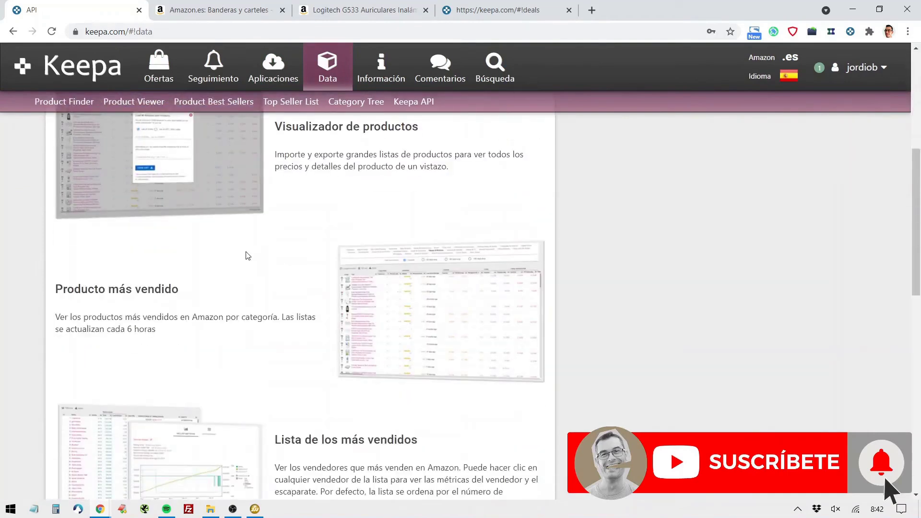
pyautogui.scroll(-2, 247, 256)
pyautogui.scroll(4, 251, 257)
pyautogui.scroll(3, 251, 258)
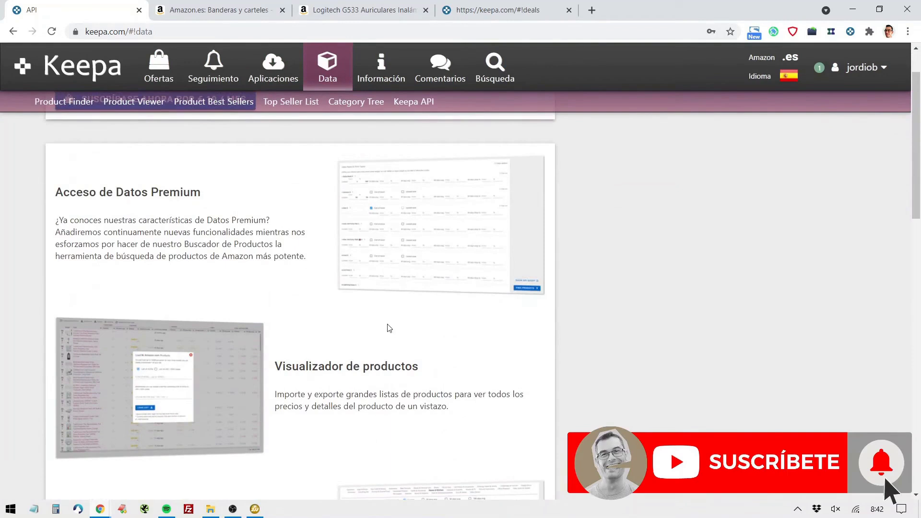
pyautogui.scroll(1, 388, 327)
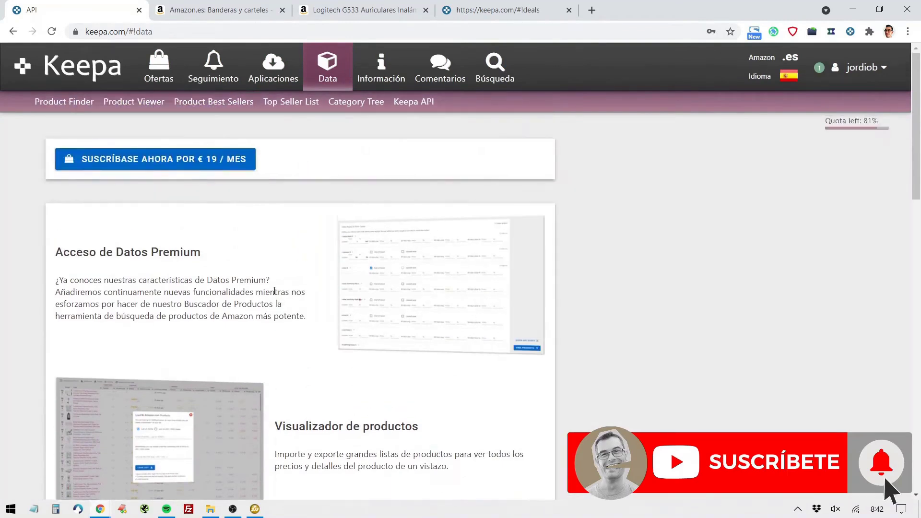